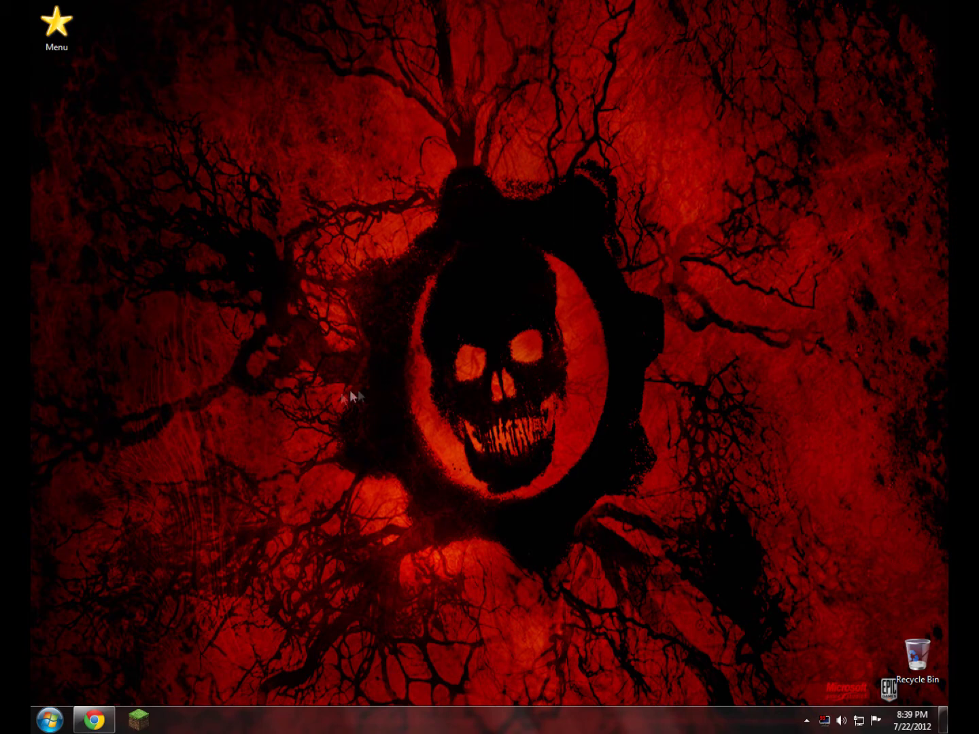
Step: Switch to Chrome and look over the Portal Gun forum topic and the Jenkins Project Forge page
click(94, 719)
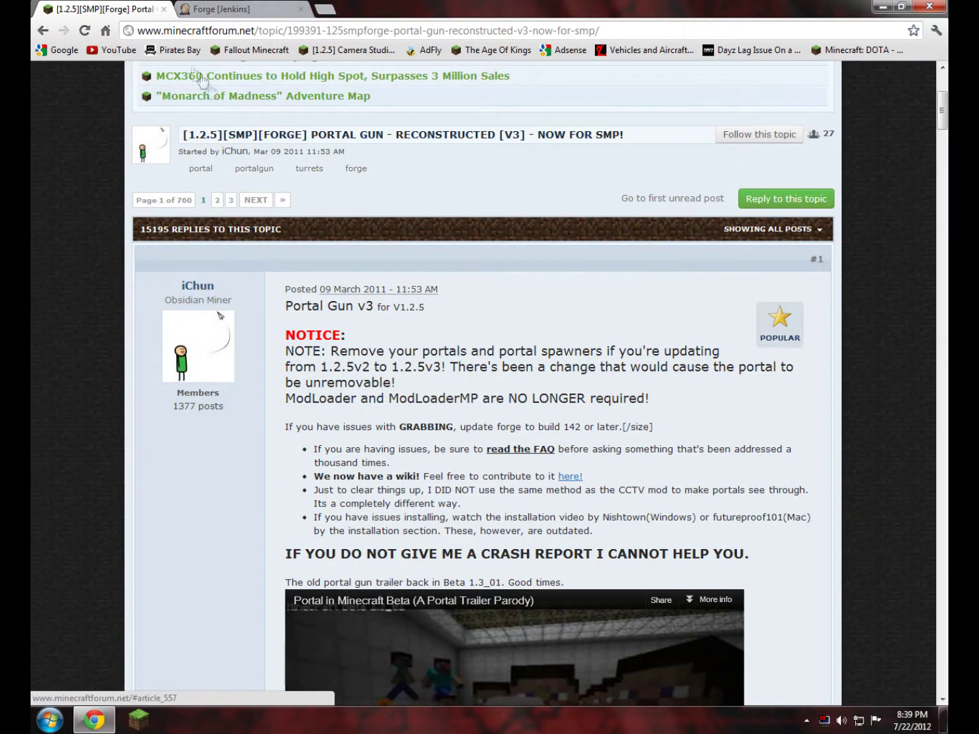
scroll(253, 238, up, 4)
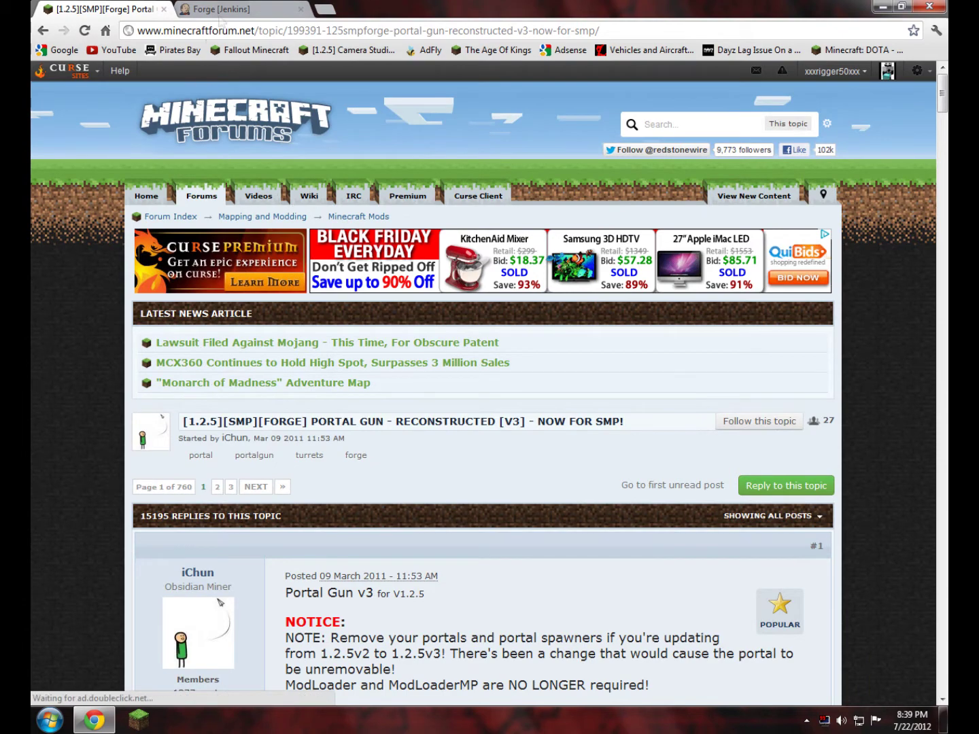
click(225, 8)
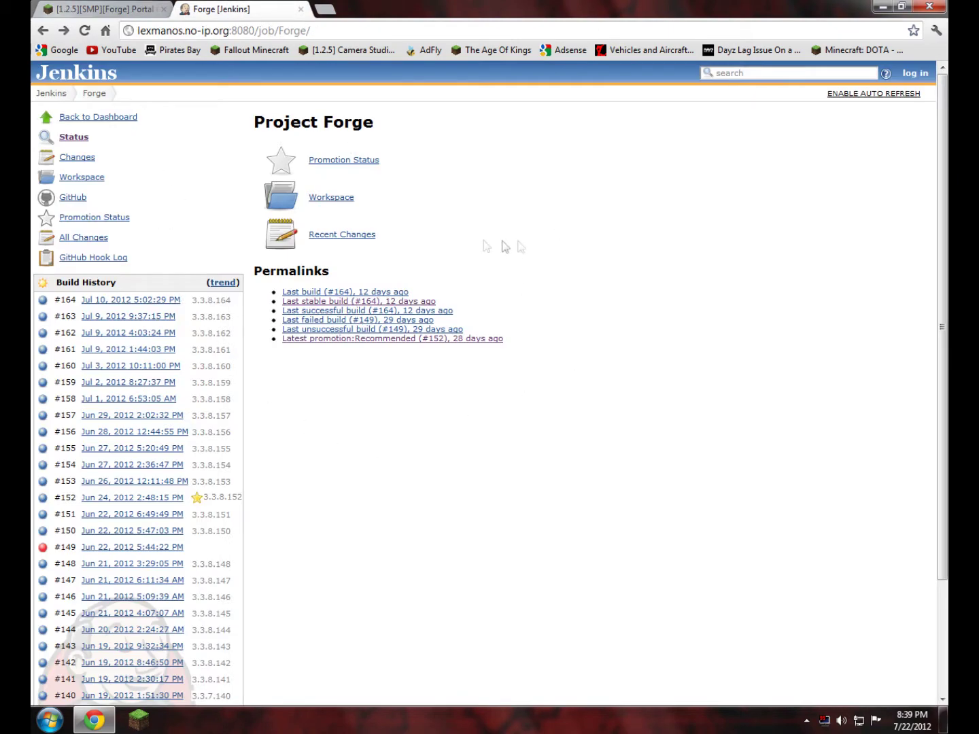
click(109, 9)
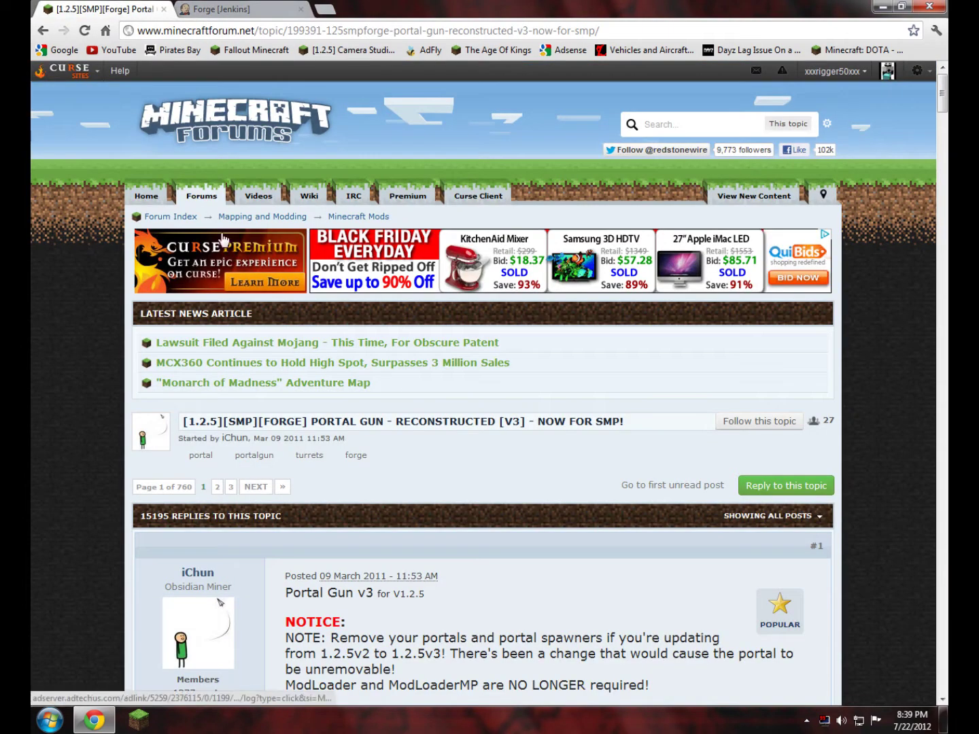
Step: Open the primary Client download link for Portal Gun 1.2.5v3 from the forum post in a new tab and view it
scroll(253, 312, down, 3)
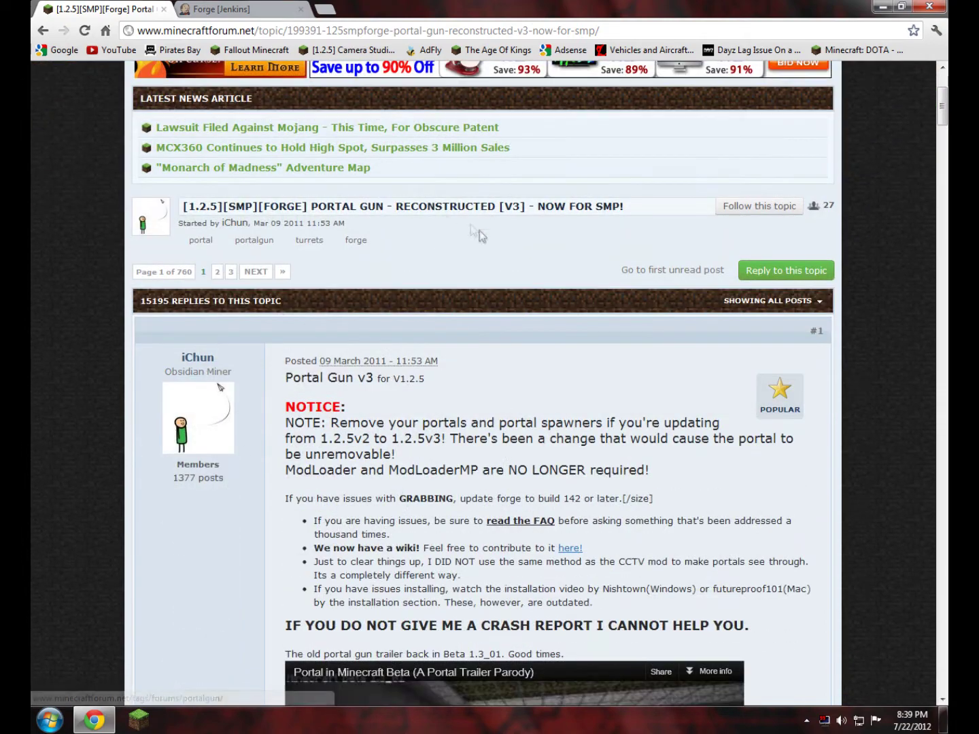
scroll(271, 316, down, 20)
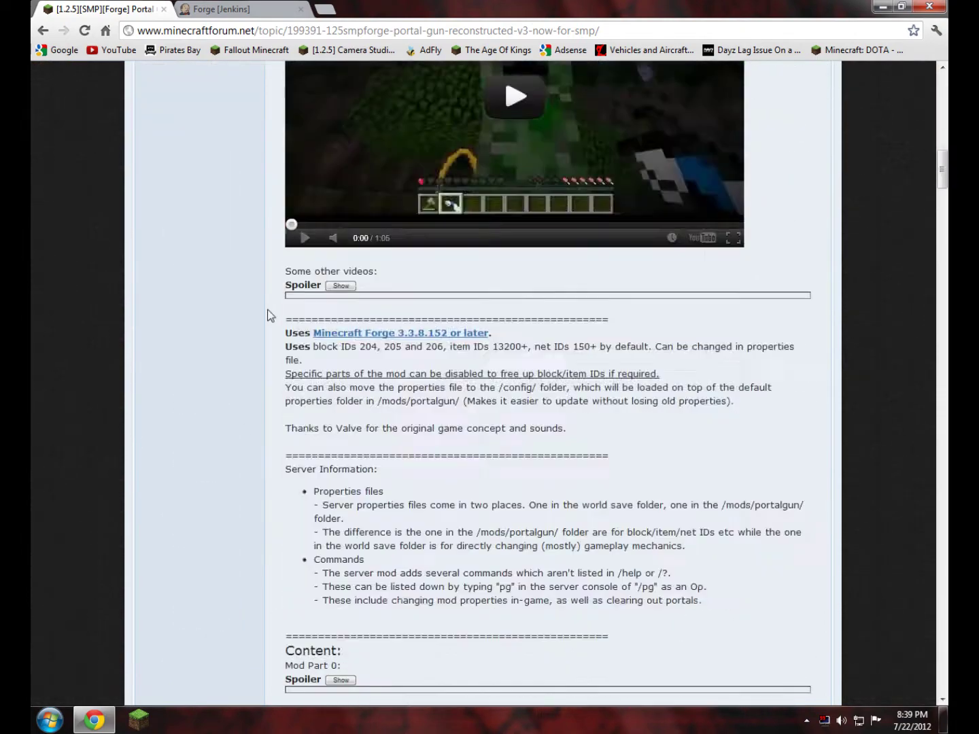
scroll(270, 330, down, 13)
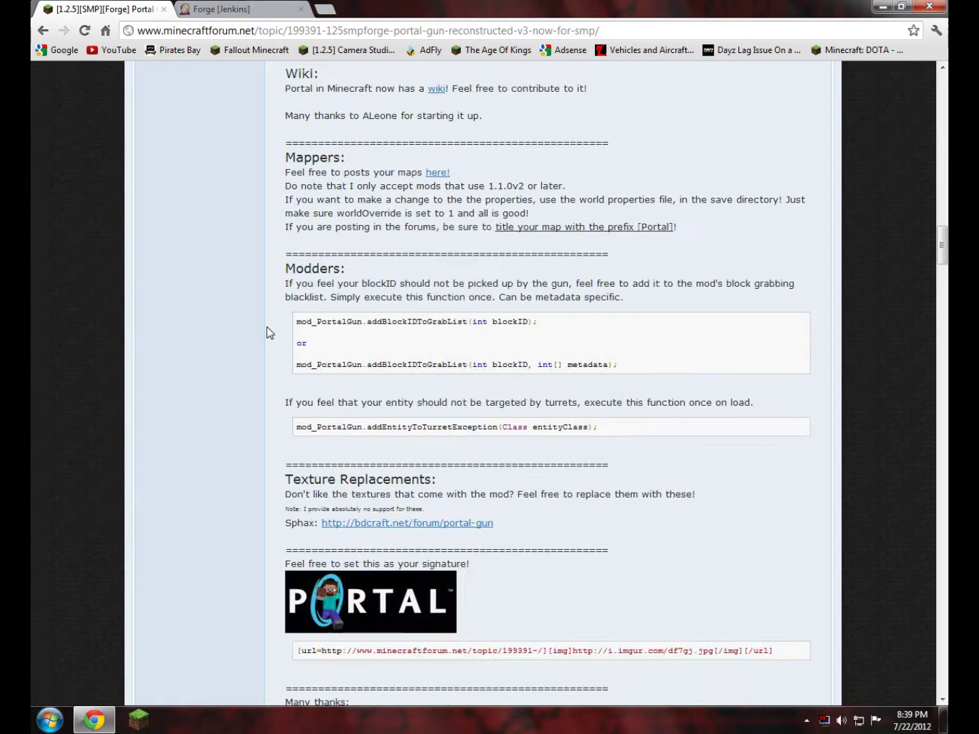
scroll(271, 326, down, 2)
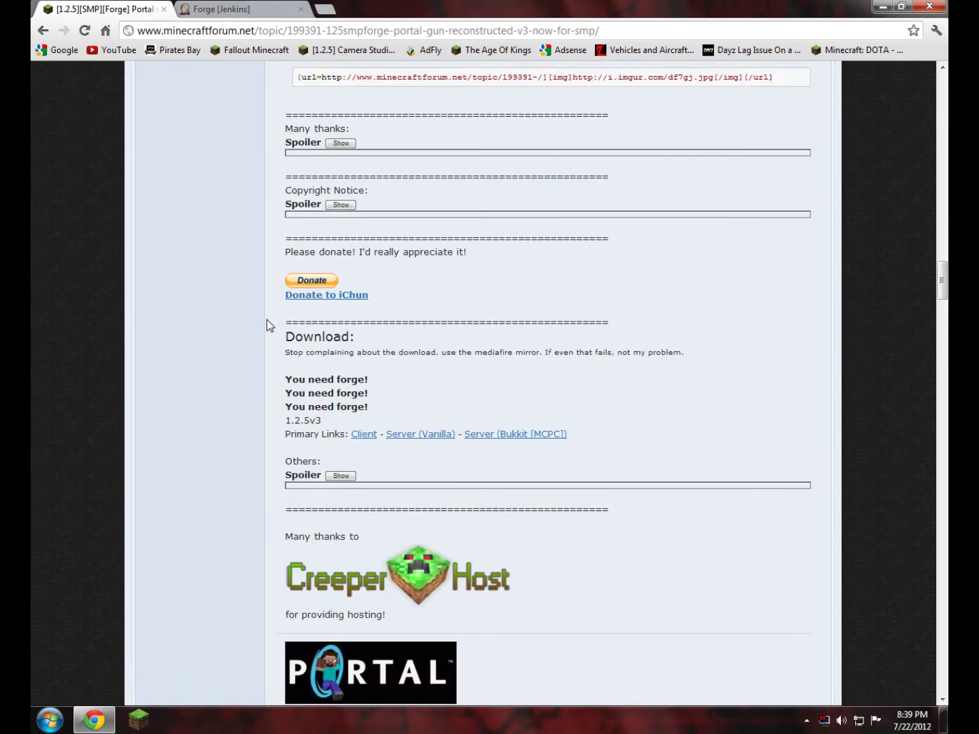
right_click(369, 443)
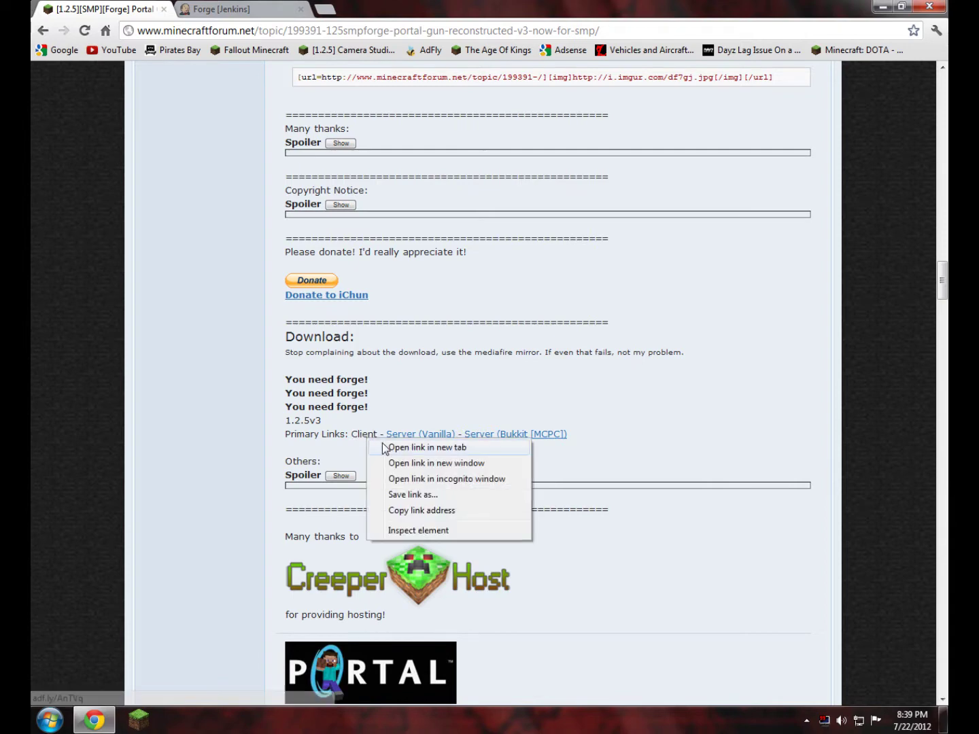
click(389, 449)
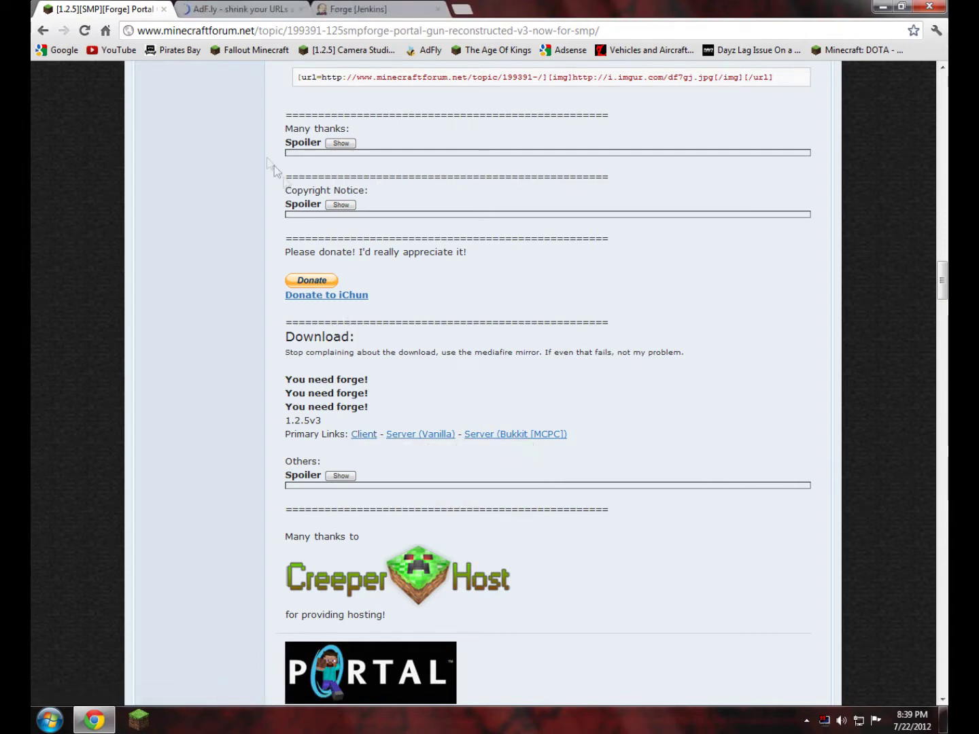
click(232, 11)
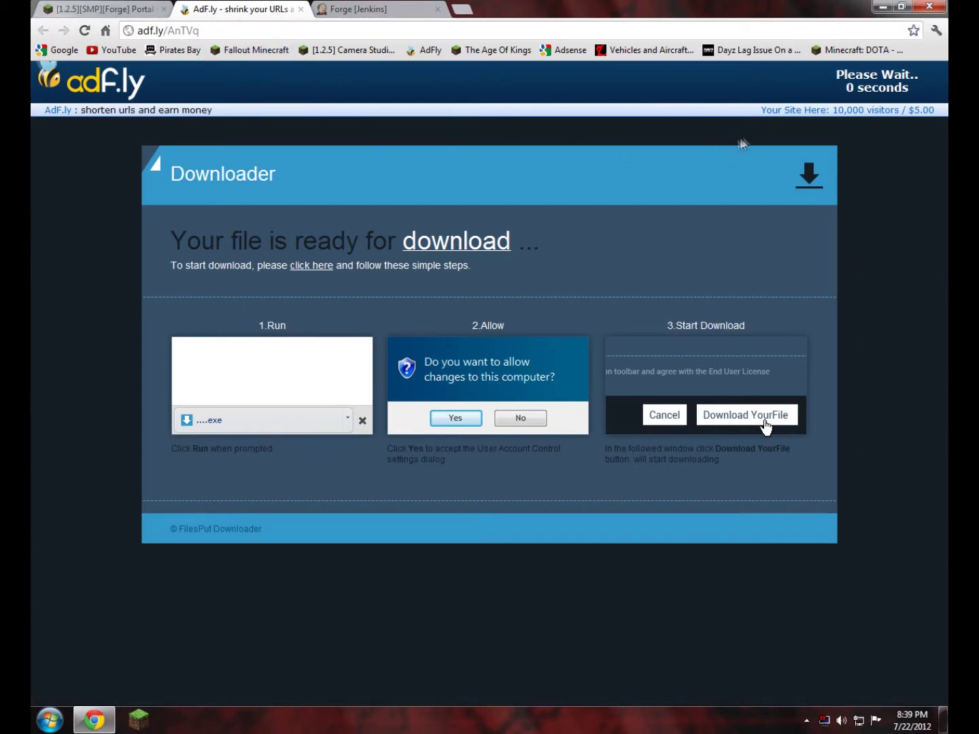
Step: Skip the AdF.ly ad and start the free download of portalgun1.2.5v3_client.zip from FileCopter
click(866, 87)
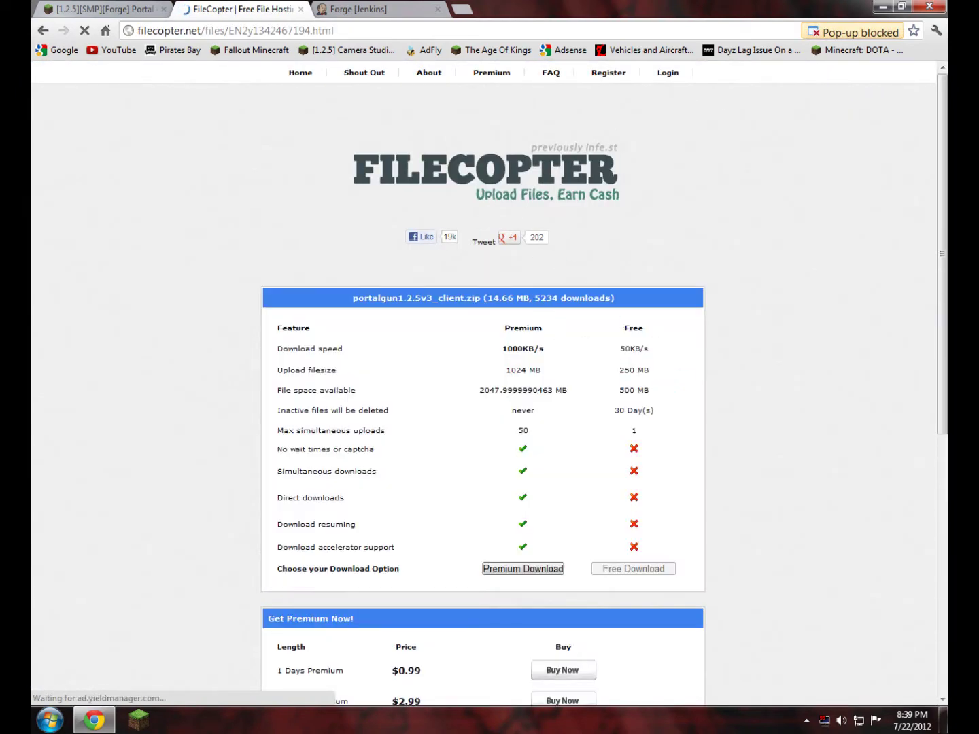
click(632, 568)
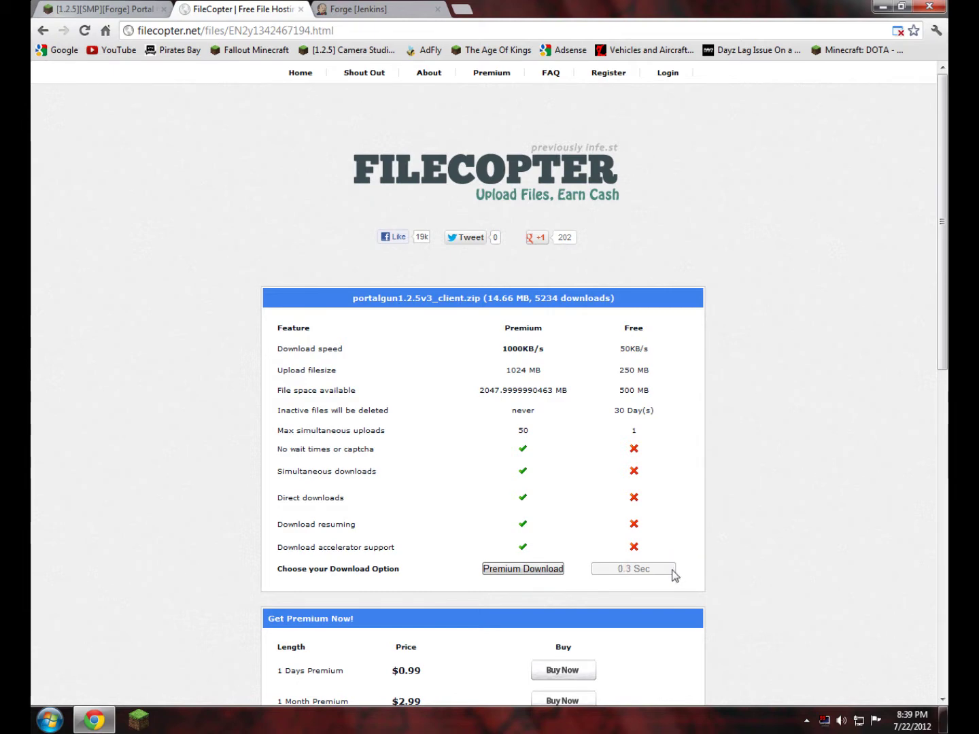
click(659, 571)
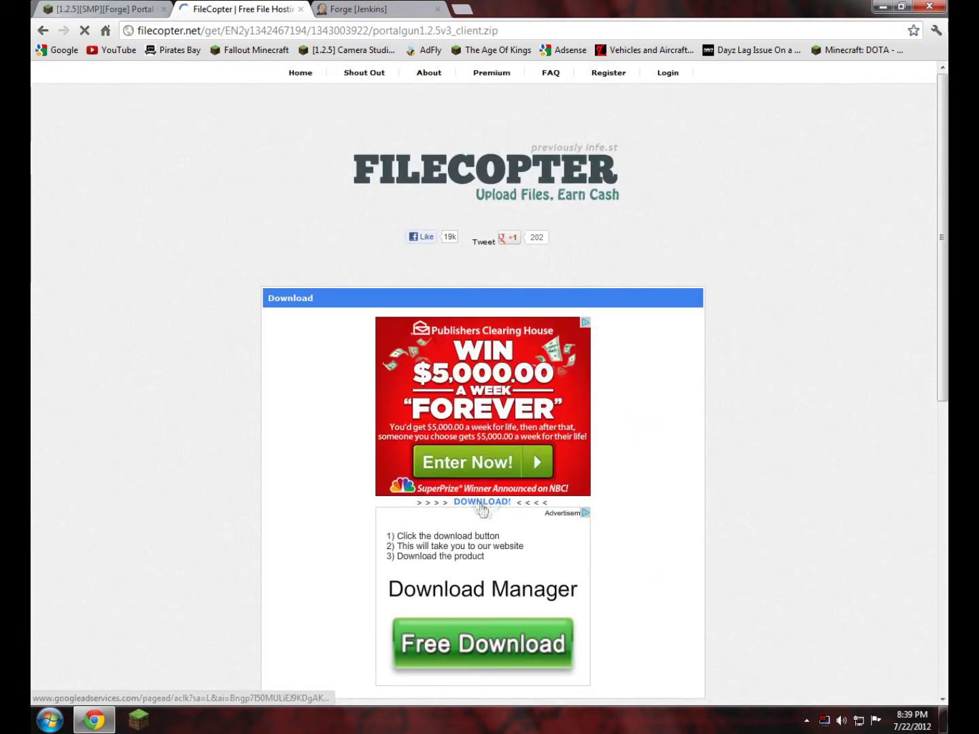
scroll(709, 471, down, 2)
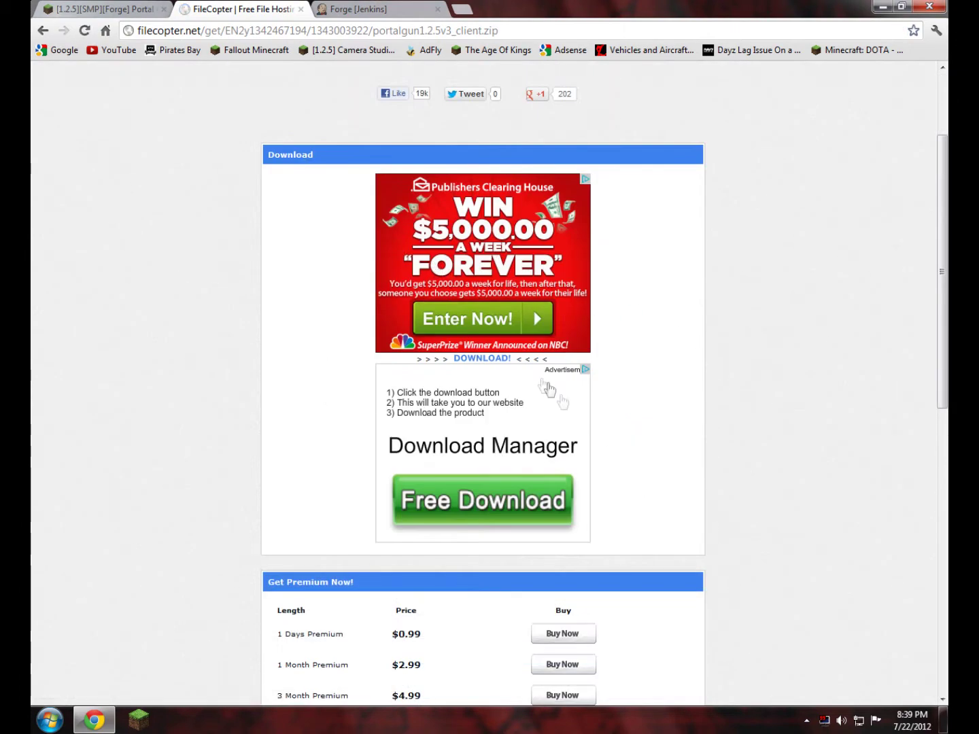
click(479, 361)
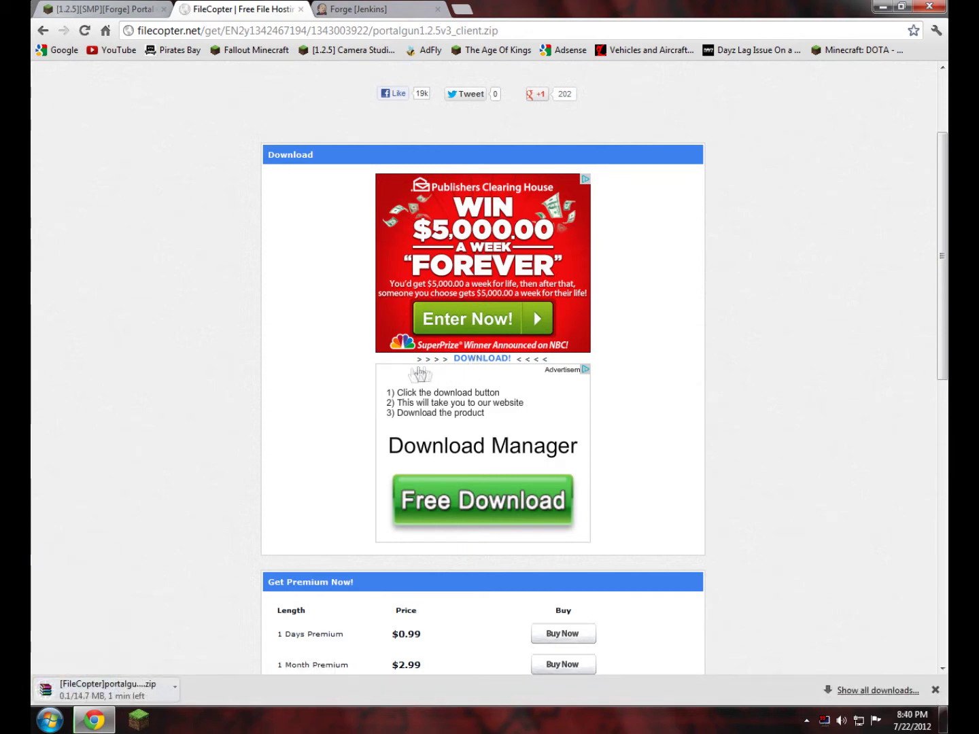
Step: Cancel the running Portal Gun client download and close the FileCopter page
click(174, 688)
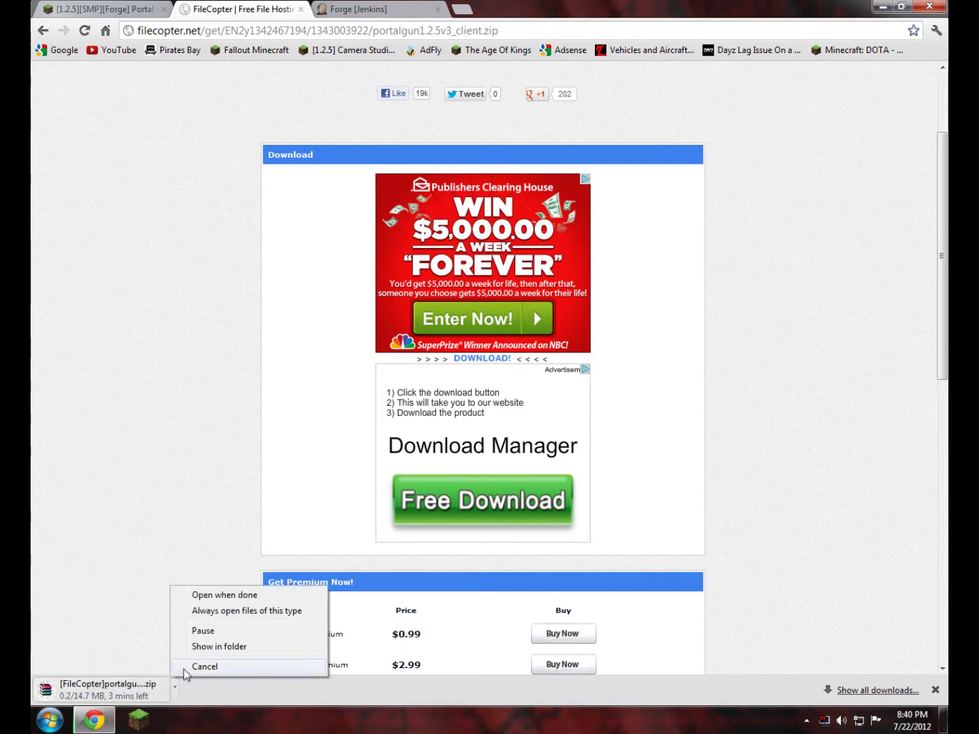
click(182, 672)
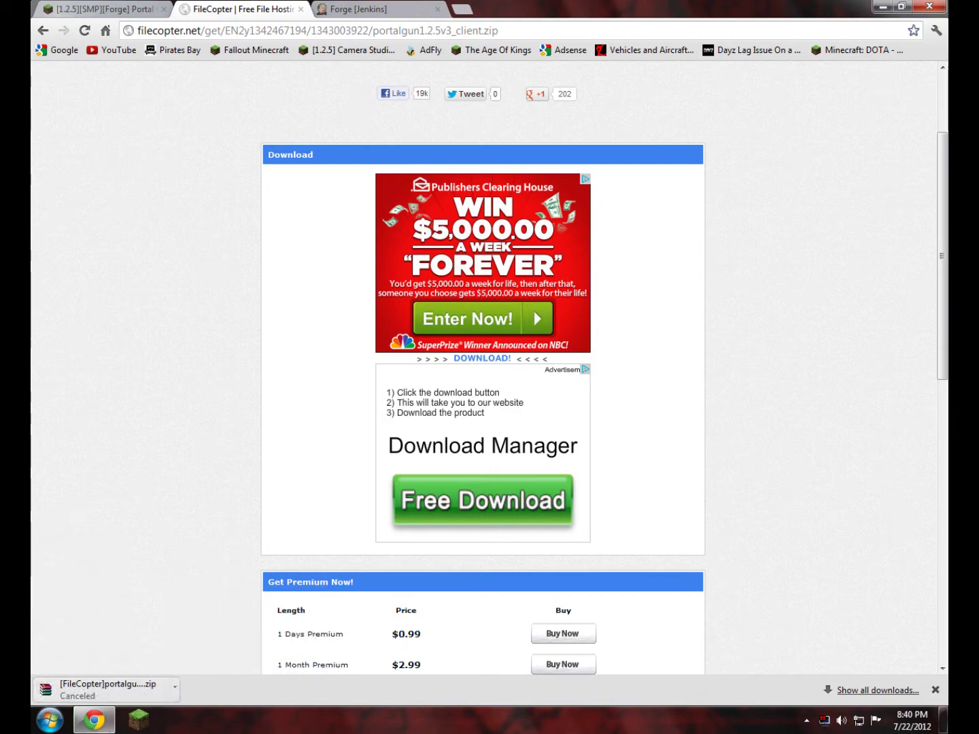
scroll(155, 148, up, 3)
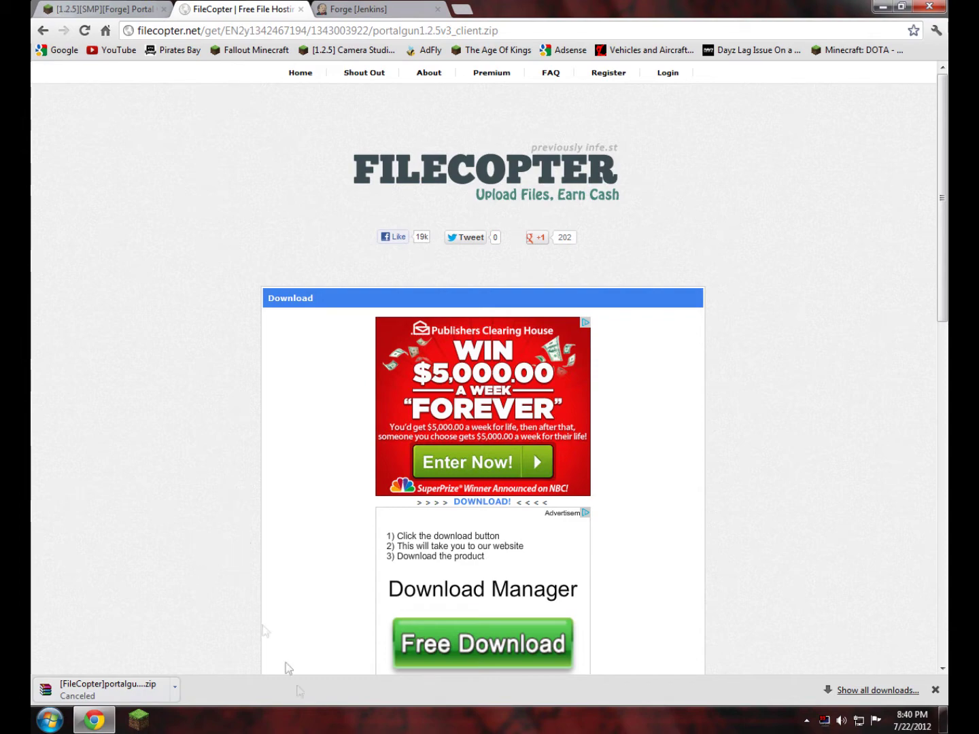
click(302, 9)
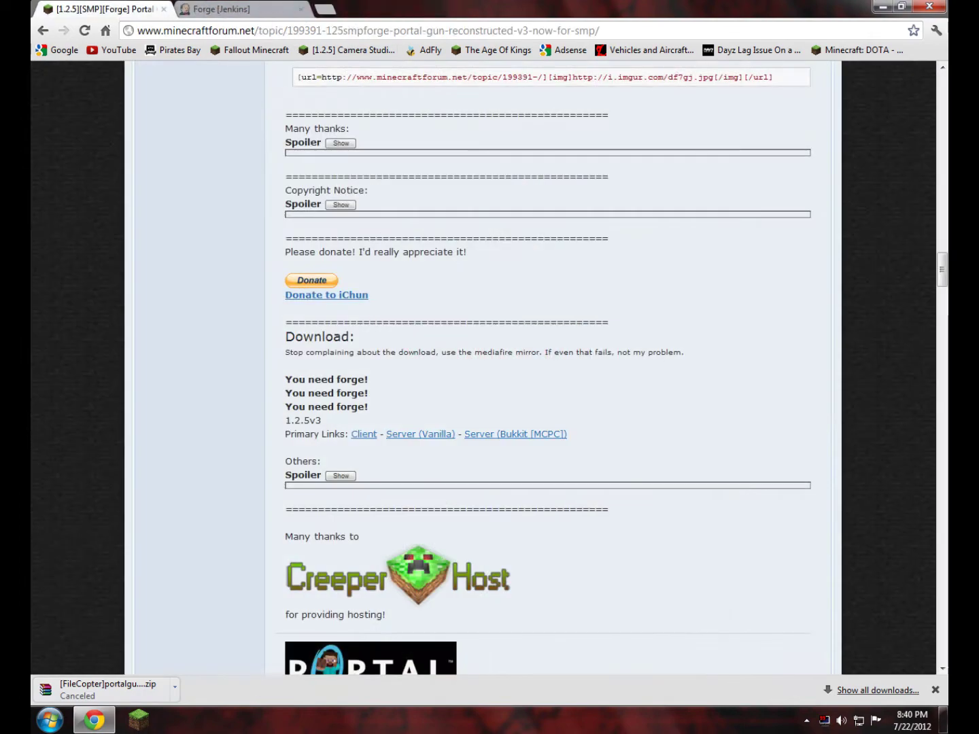
Step: Close the forum topic and open the minecraftforge-client-3.3.8.164.zip link from Forge's last stable build (#164)
click(163, 10)
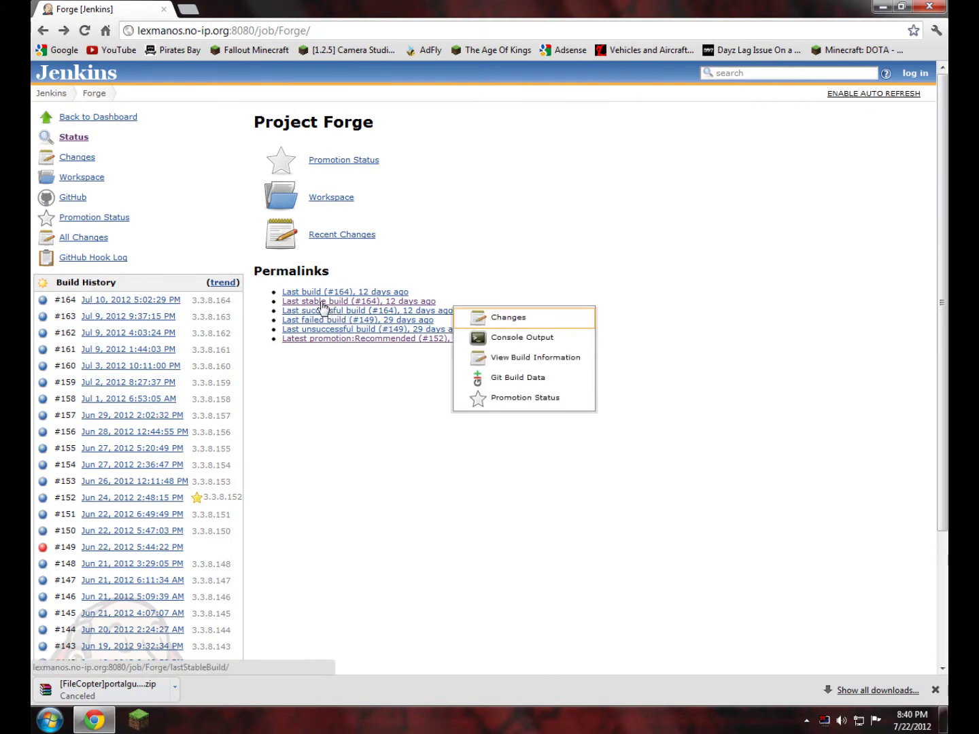
mouse_move(325, 308)
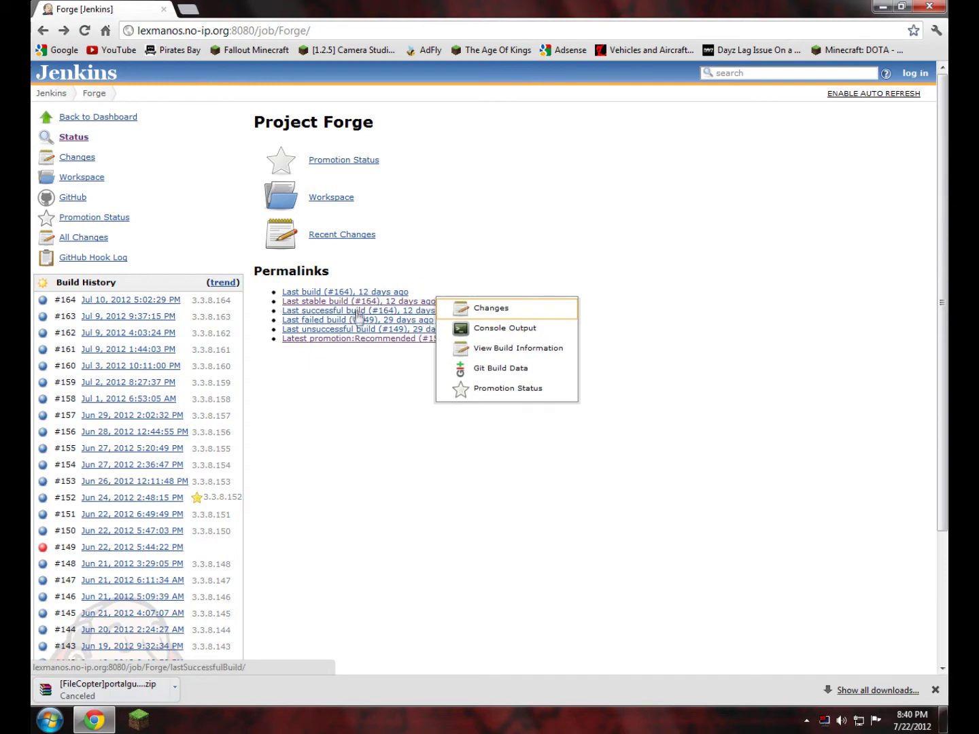
mouse_move(355, 320)
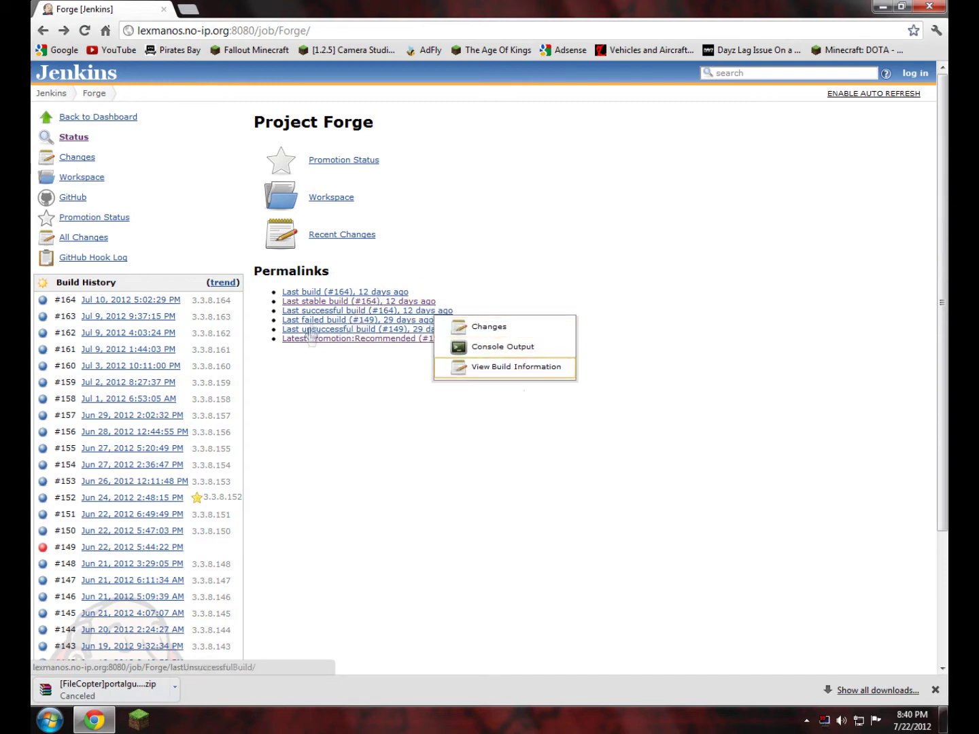
right_click(353, 304)
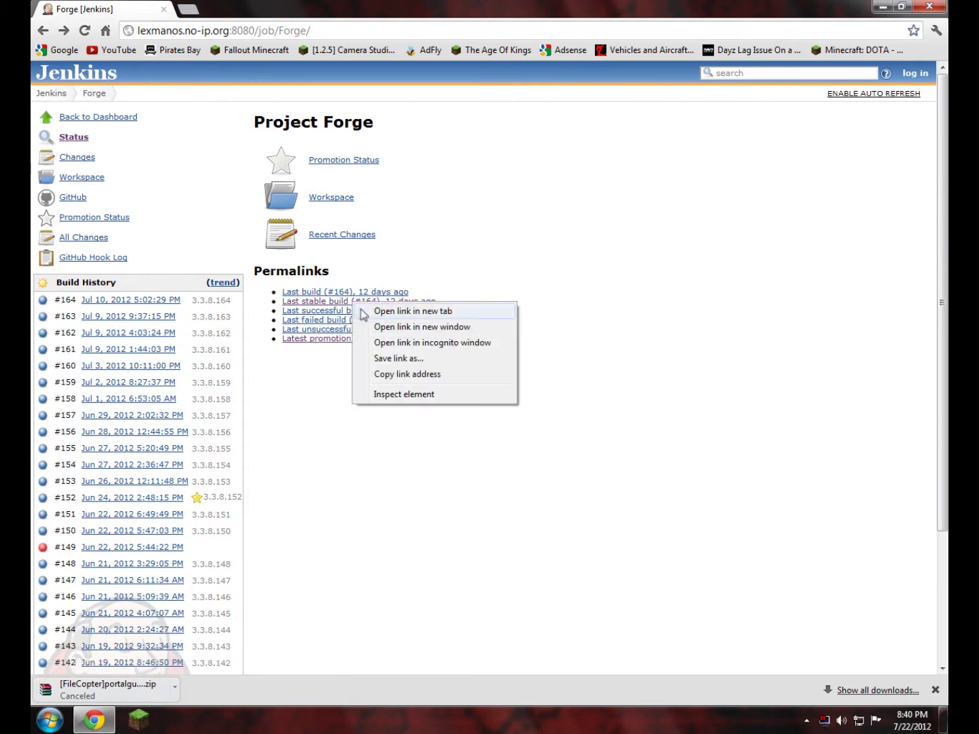
click(316, 303)
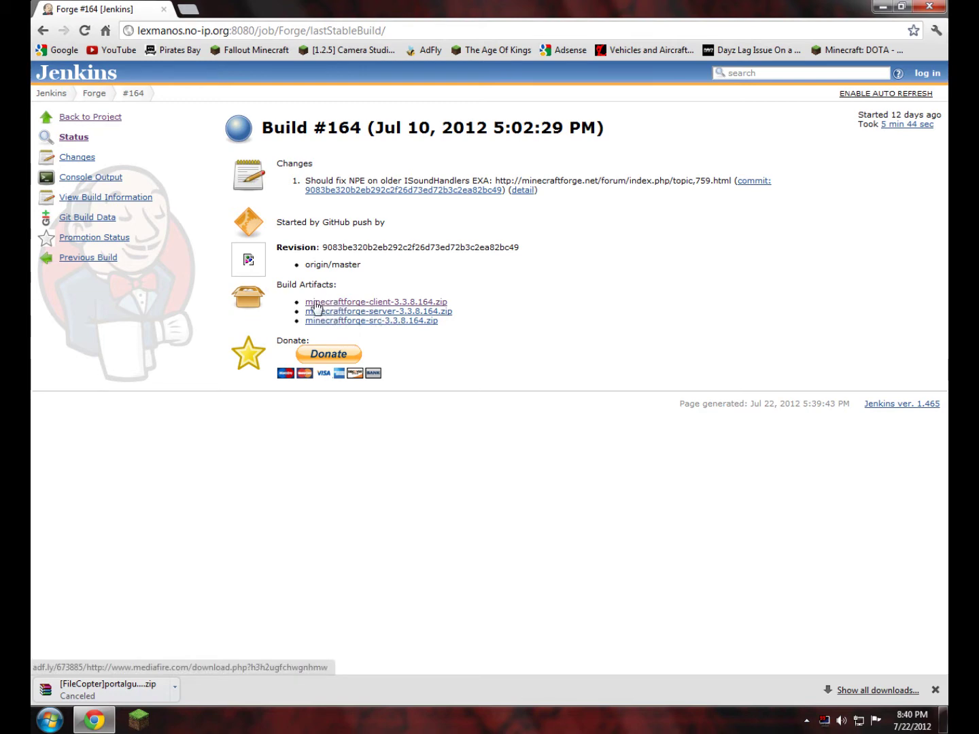
click(315, 303)
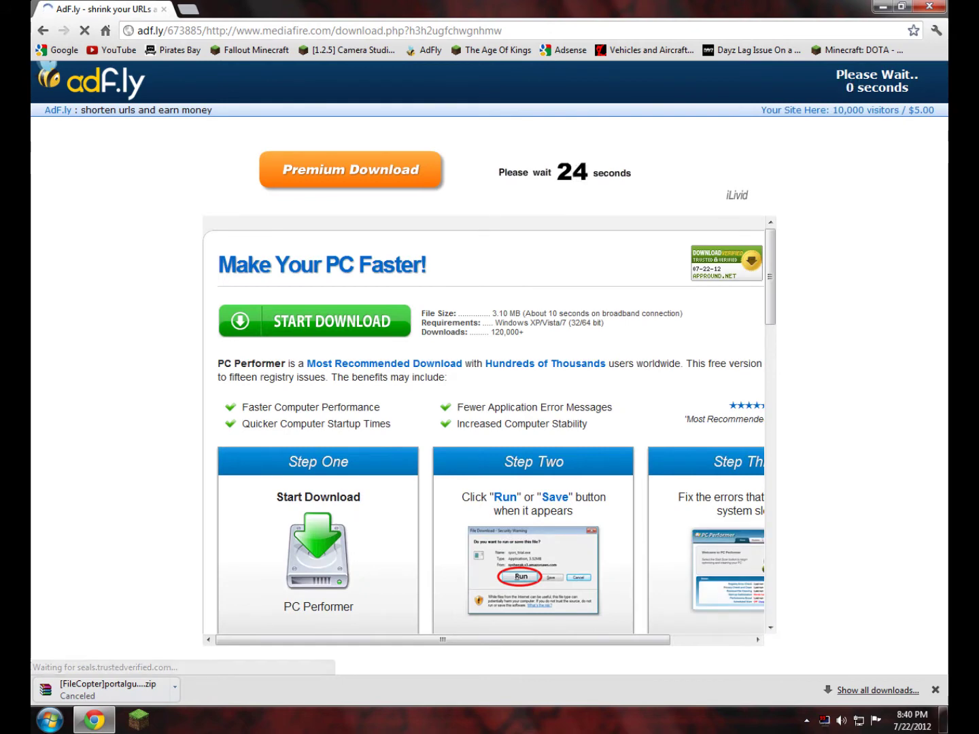
Step: Skip the ad to download minecraftforge-client-3.3.8.164.zip from MediaFire, and close the browser
click(852, 86)
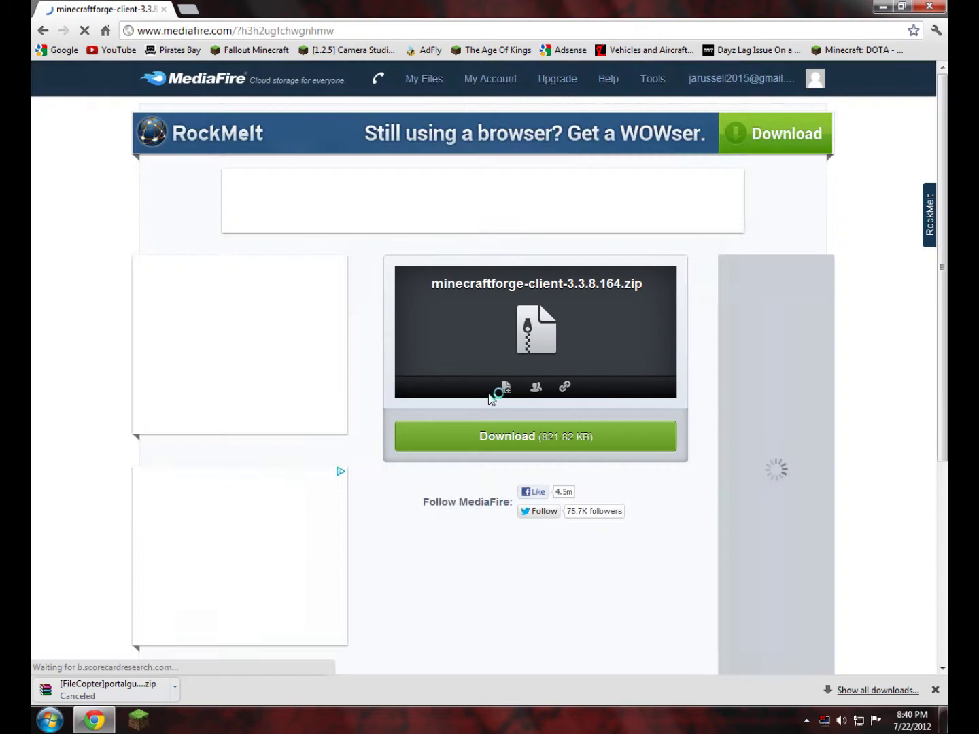
click(498, 437)
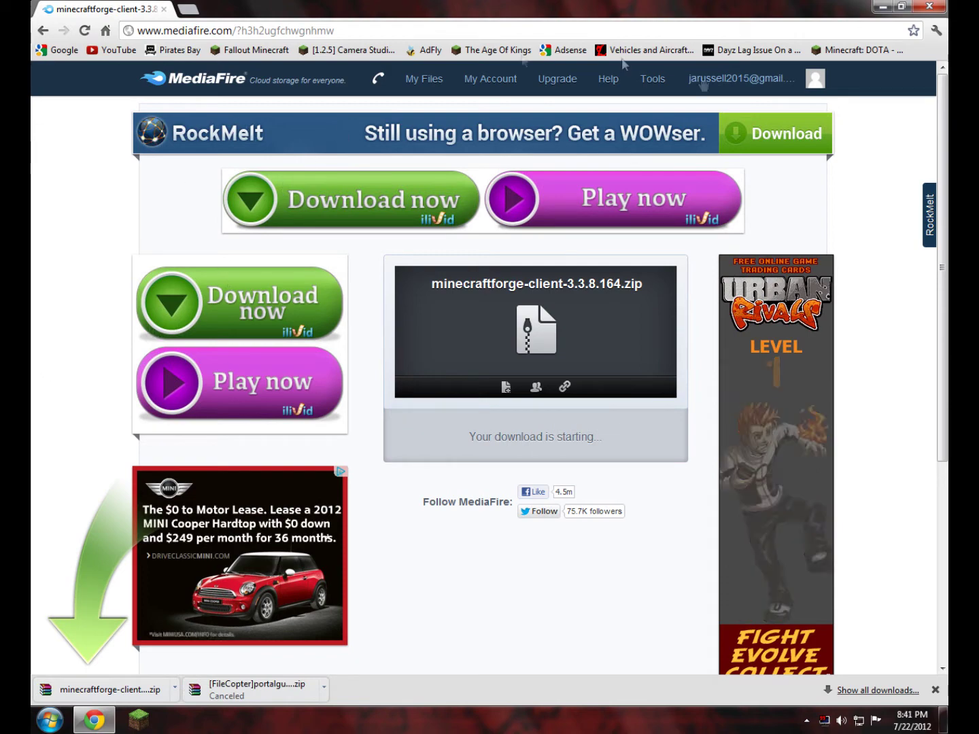
click(933, 6)
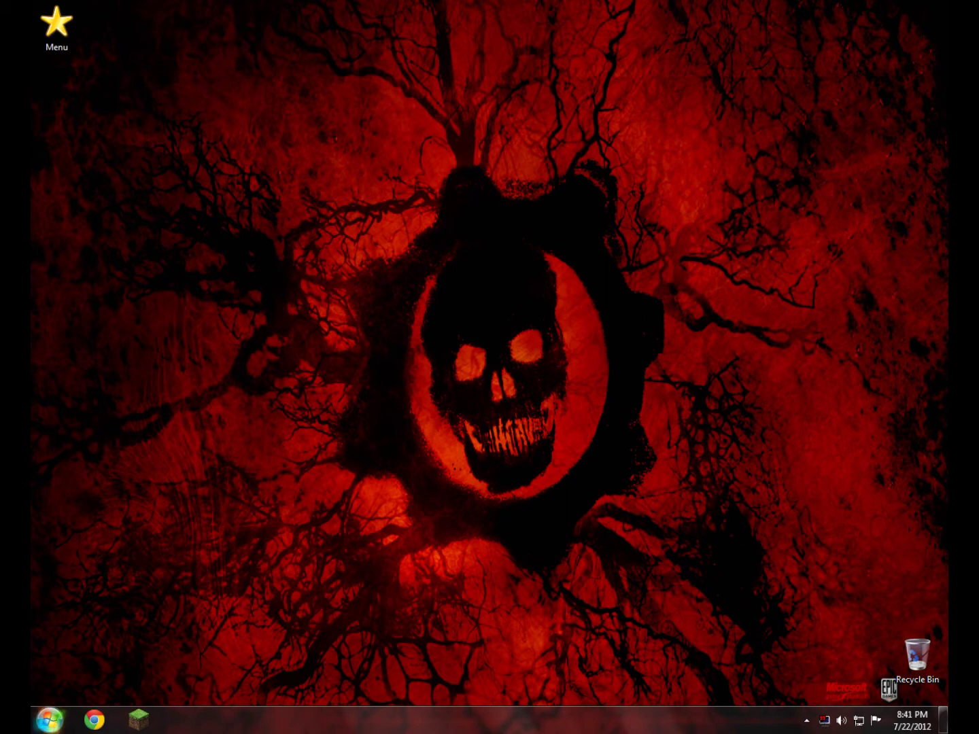
Step: Open the Downloads folder and delete the duplicate archive minecraftforge-client-3.3.8.164 (1)
click(49, 720)
click(247, 481)
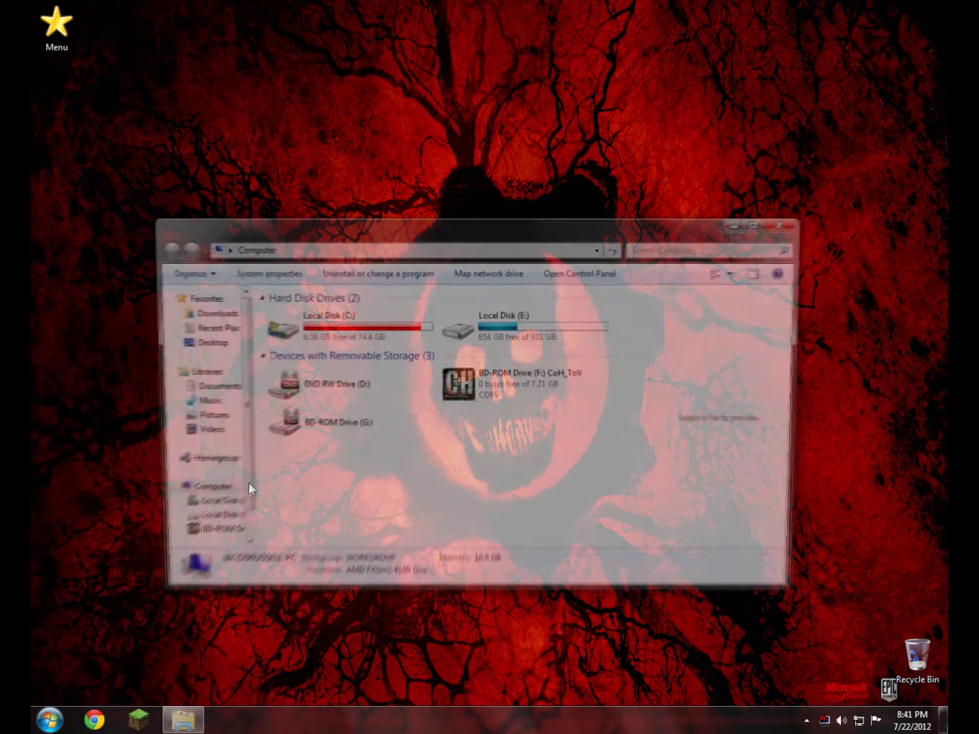
click(197, 318)
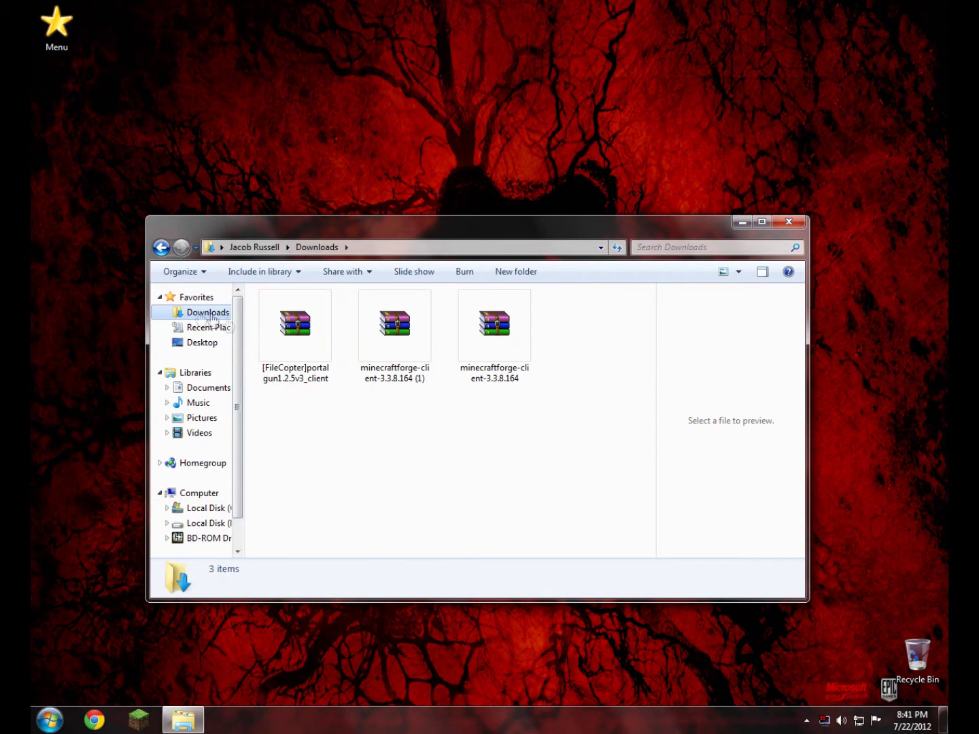
click(420, 388)
right_click(420, 389)
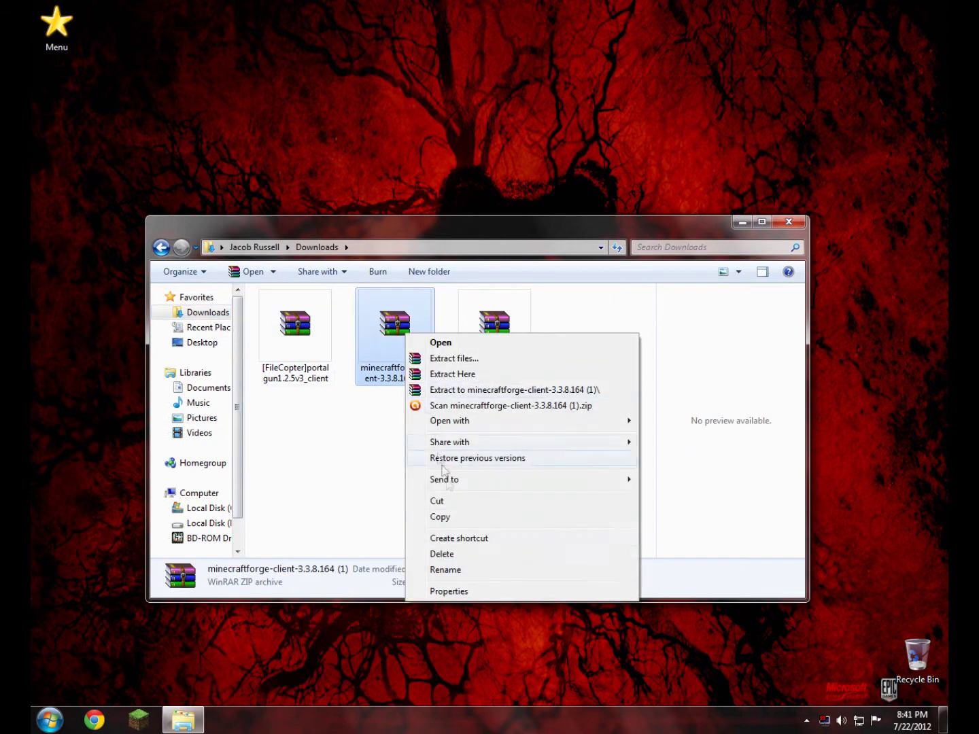
click(441, 553)
click(548, 418)
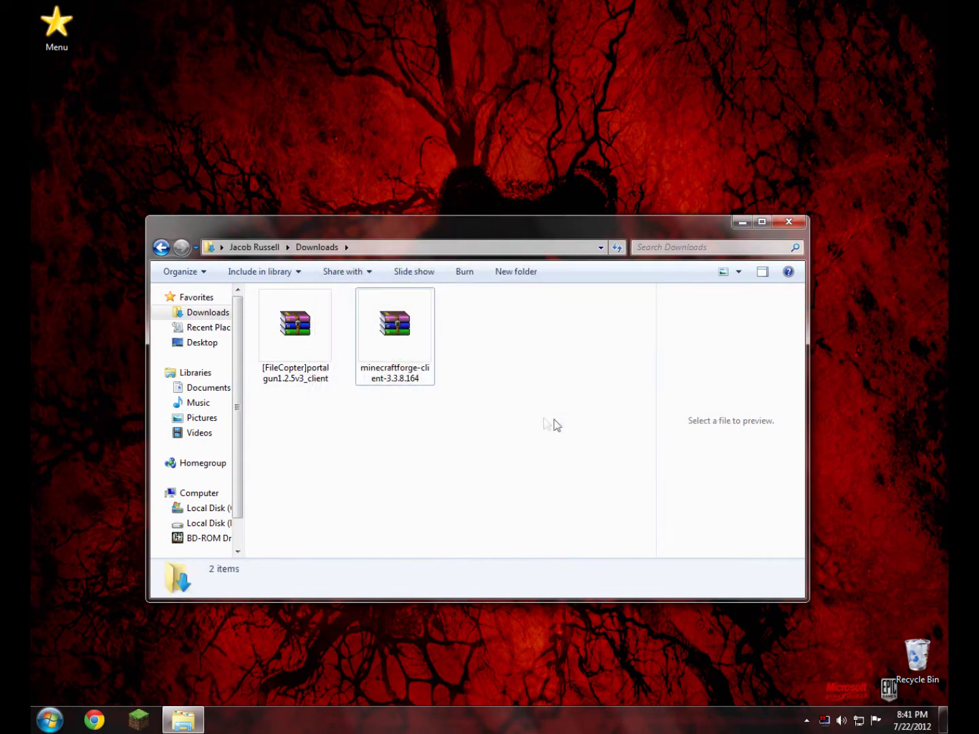
Step: Move the Portal Gun client and Minecraft Forge client archives from Downloads to the desktop and space them apart
drag(497, 319, 258, 409)
drag(296, 333, 407, 151)
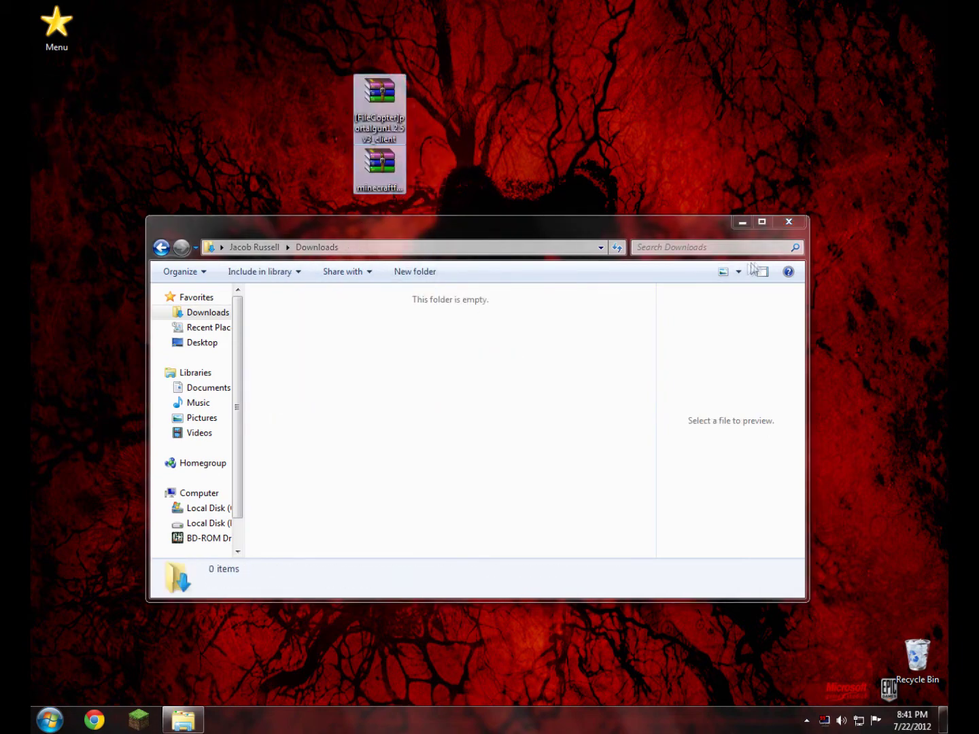
click(788, 223)
click(365, 87)
drag(364, 86, 211, 160)
click(378, 173)
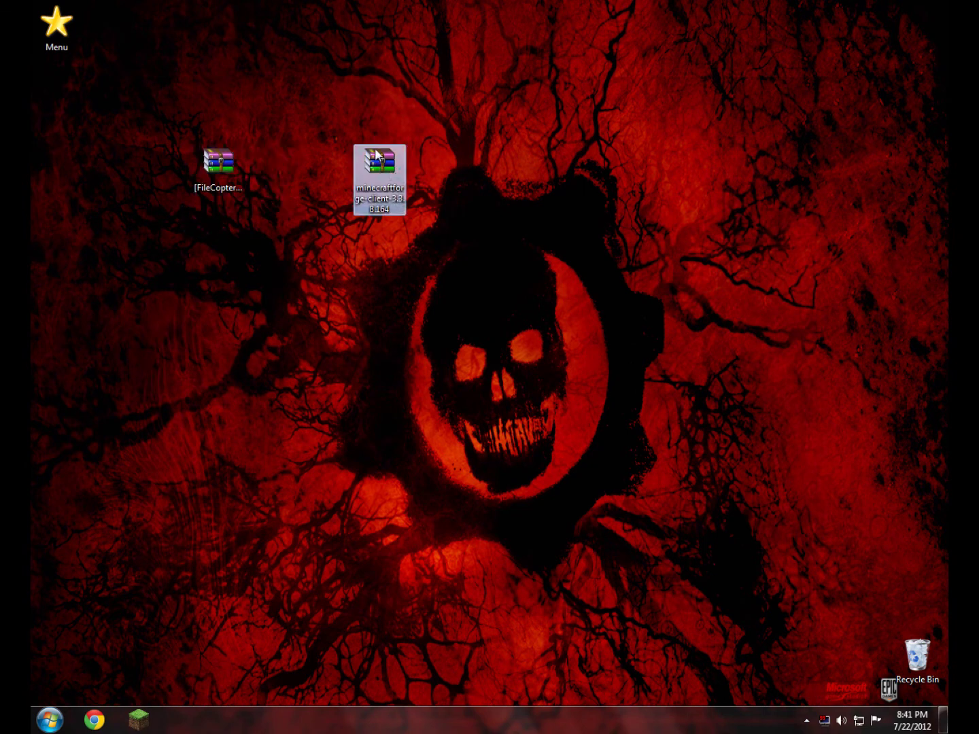
Step: Place the Forge archive beside the Portal Gun archive on the desktop and open the %appdata% folder
drag(378, 156, 272, 154)
click(369, 262)
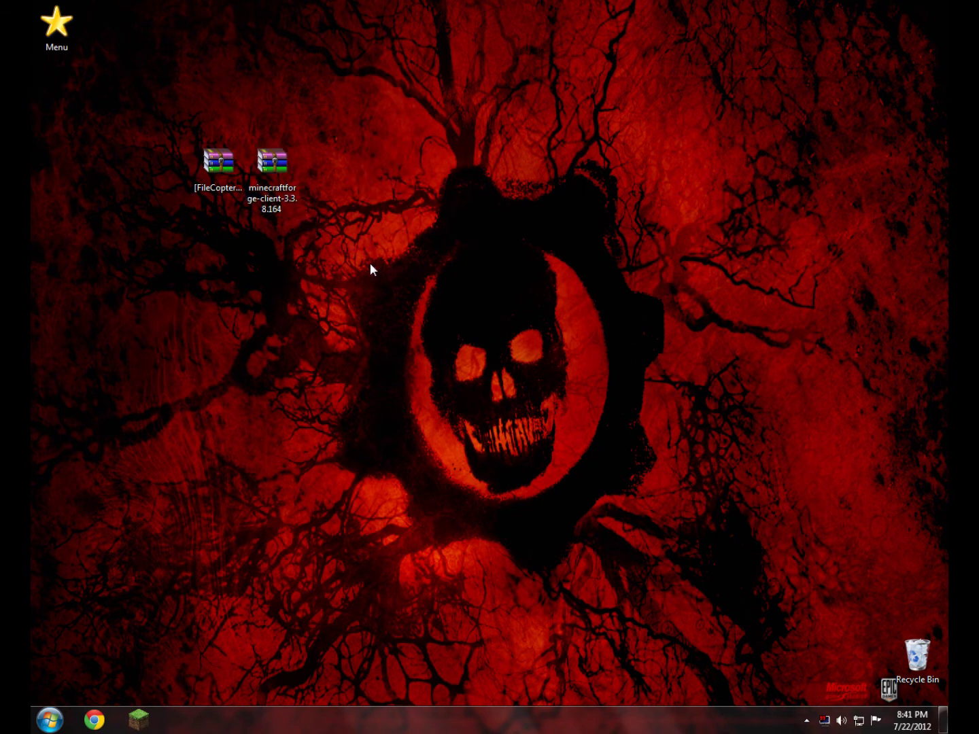
click(50, 718)
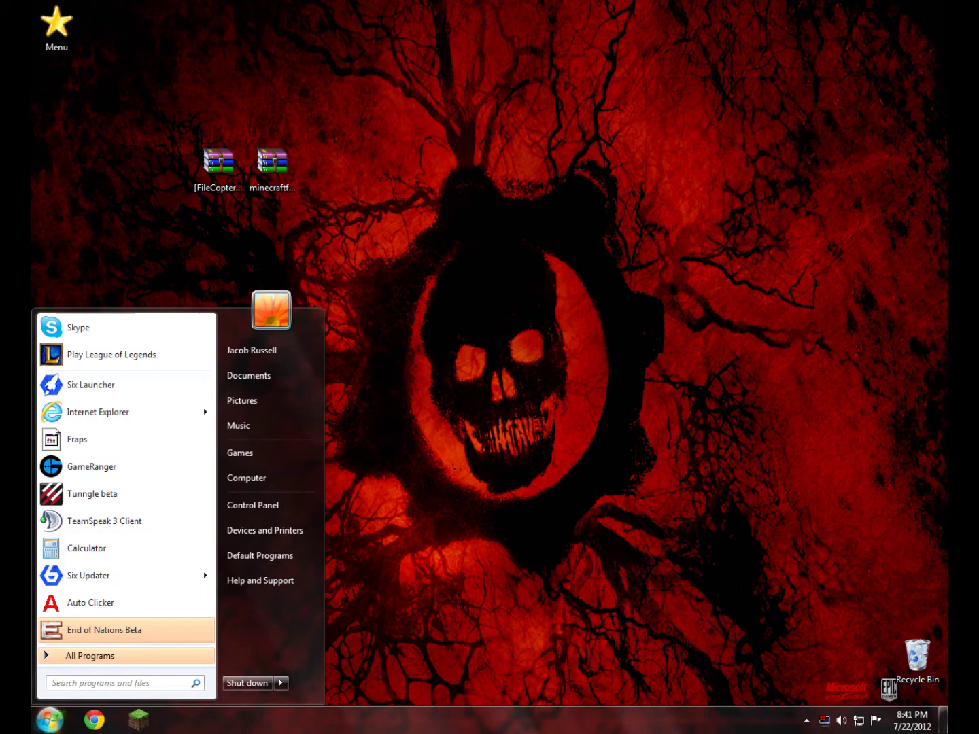
text(%appdata)
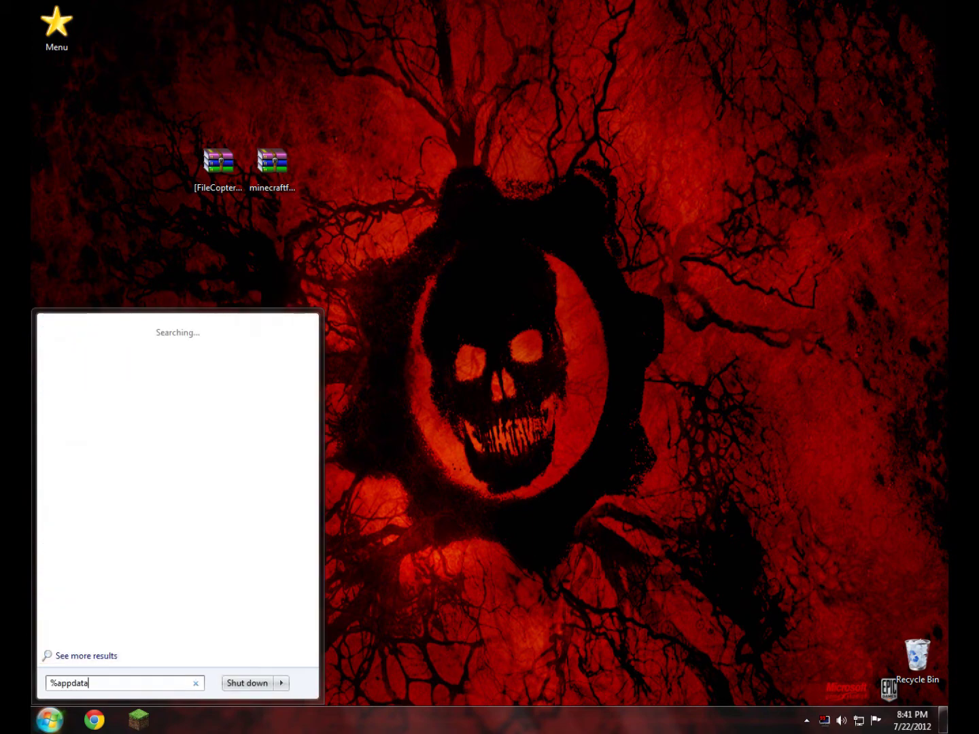
text(%)
key(Return)
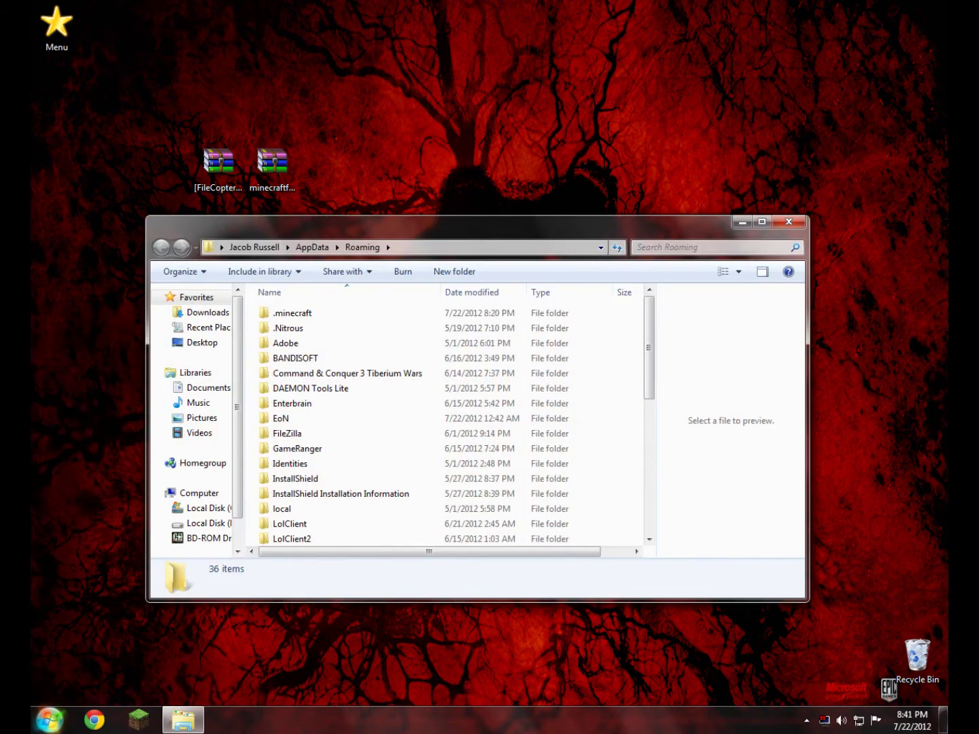
Step: Copy the .minecraft folder from Roaming and paste the copy onto the desktop
right_click(378, 308)
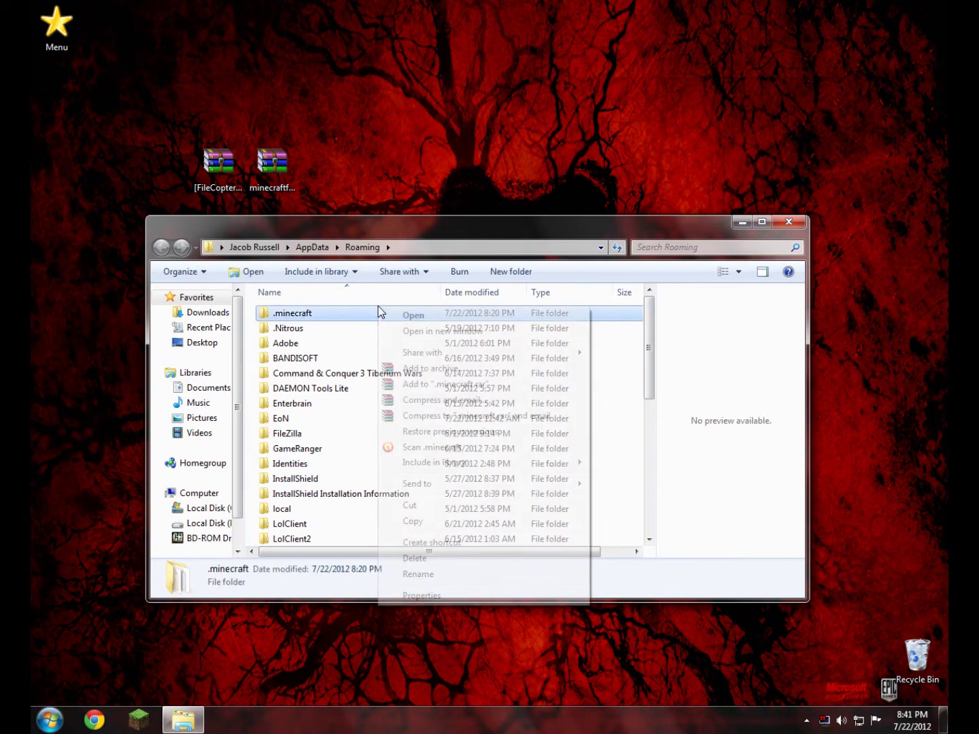
click(455, 523)
click(115, 50)
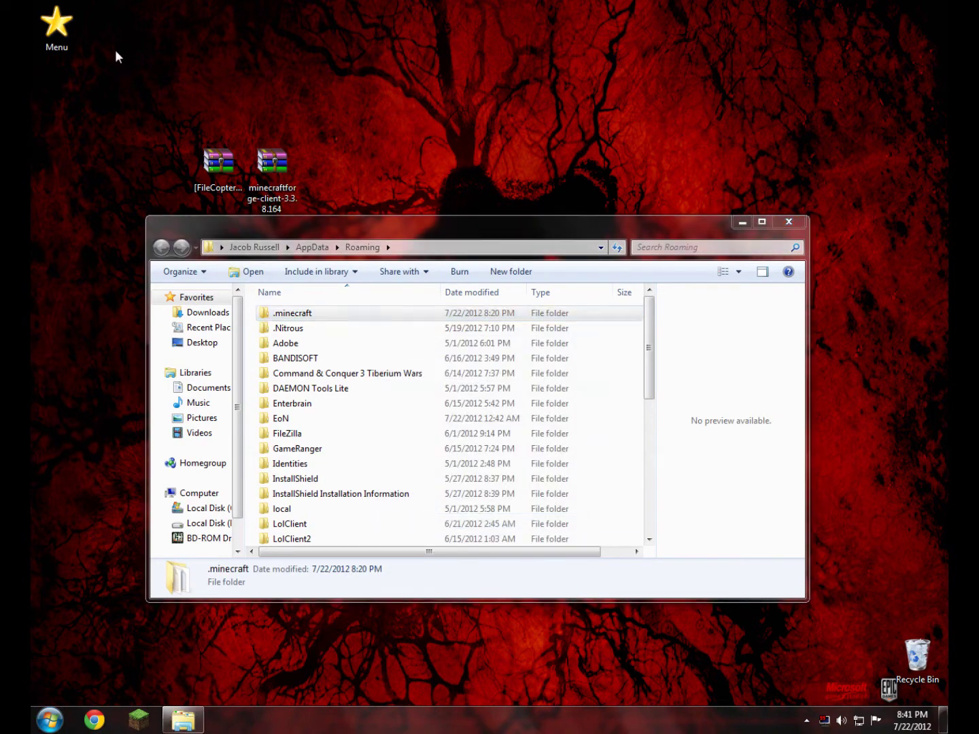
right_click(115, 49)
click(152, 127)
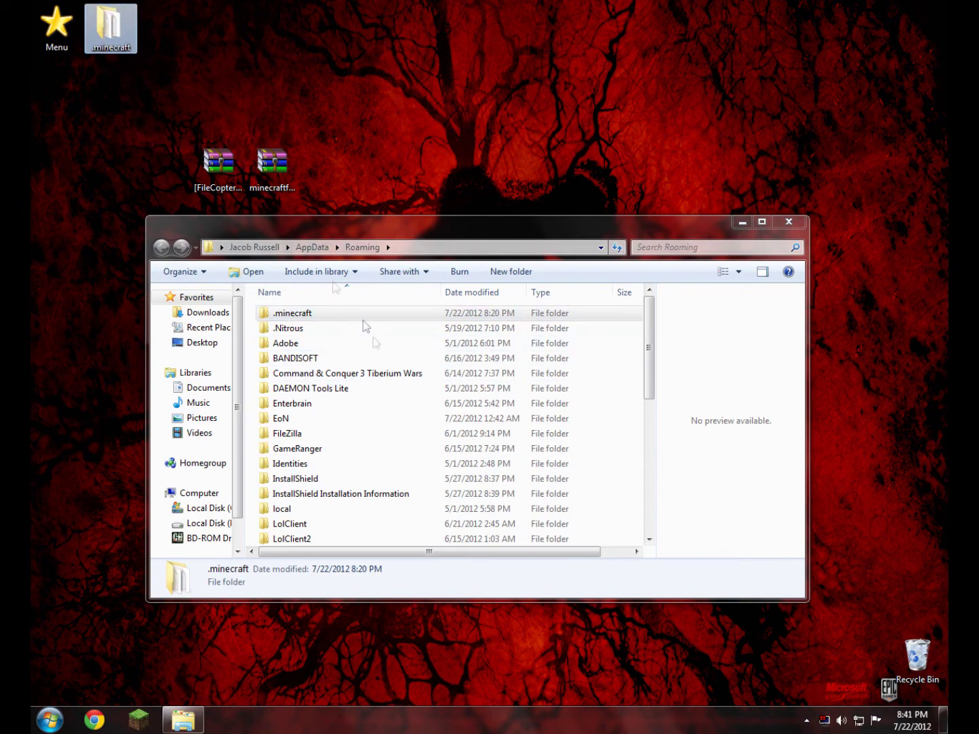
Step: Open the bin folder inside the original .minecraft folder in Roaming
click(323, 318)
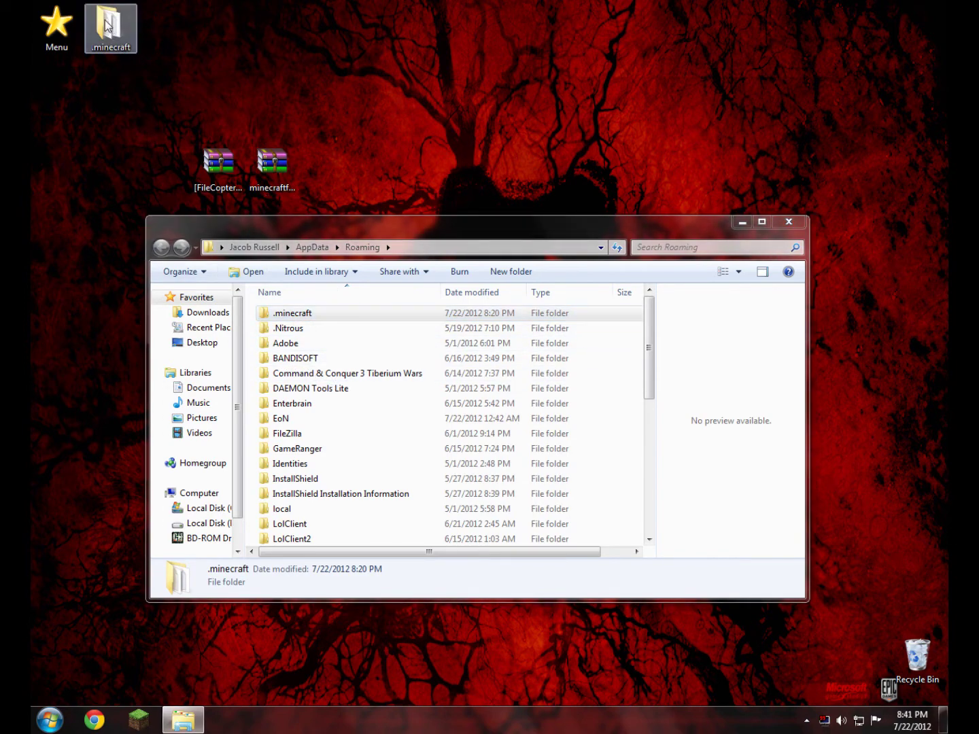
click(317, 322)
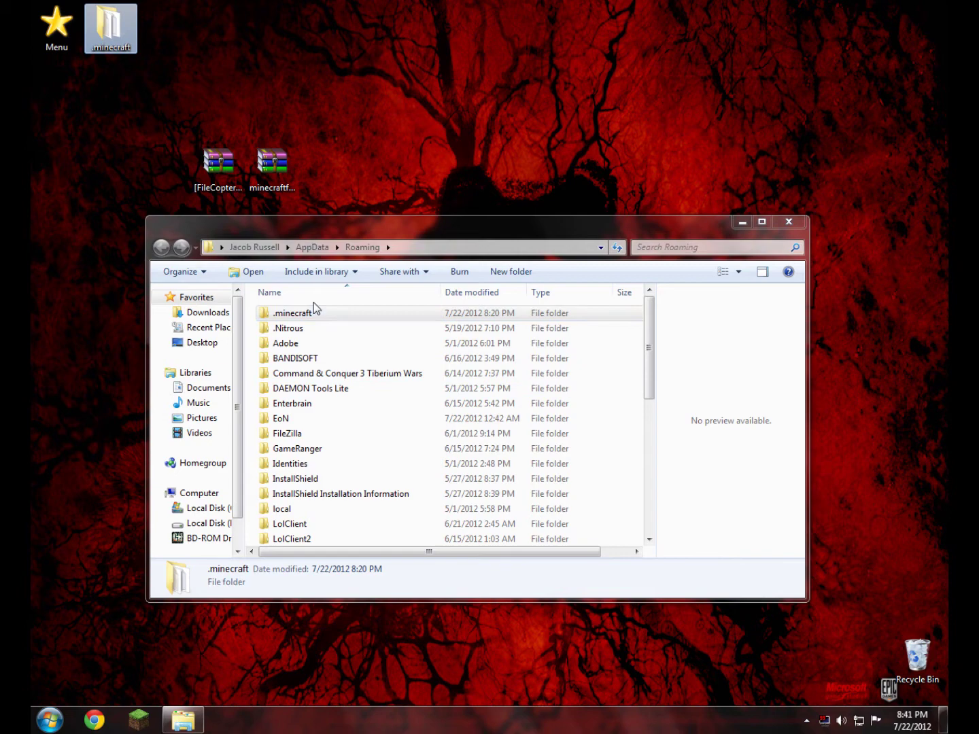
click(333, 319)
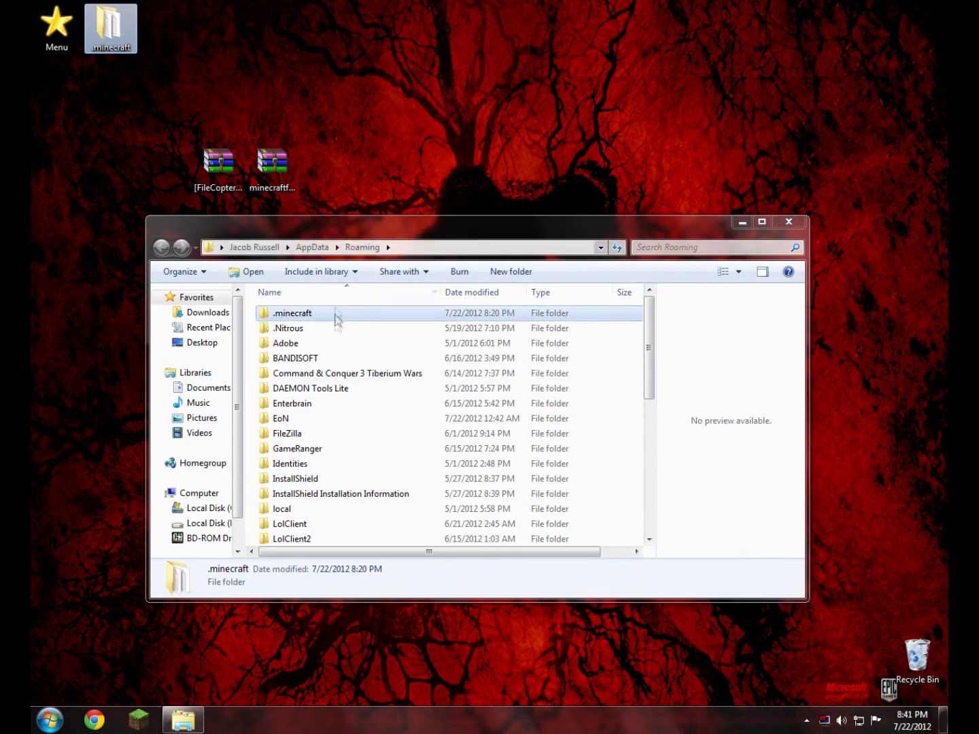
click(316, 321)
double_click(313, 314)
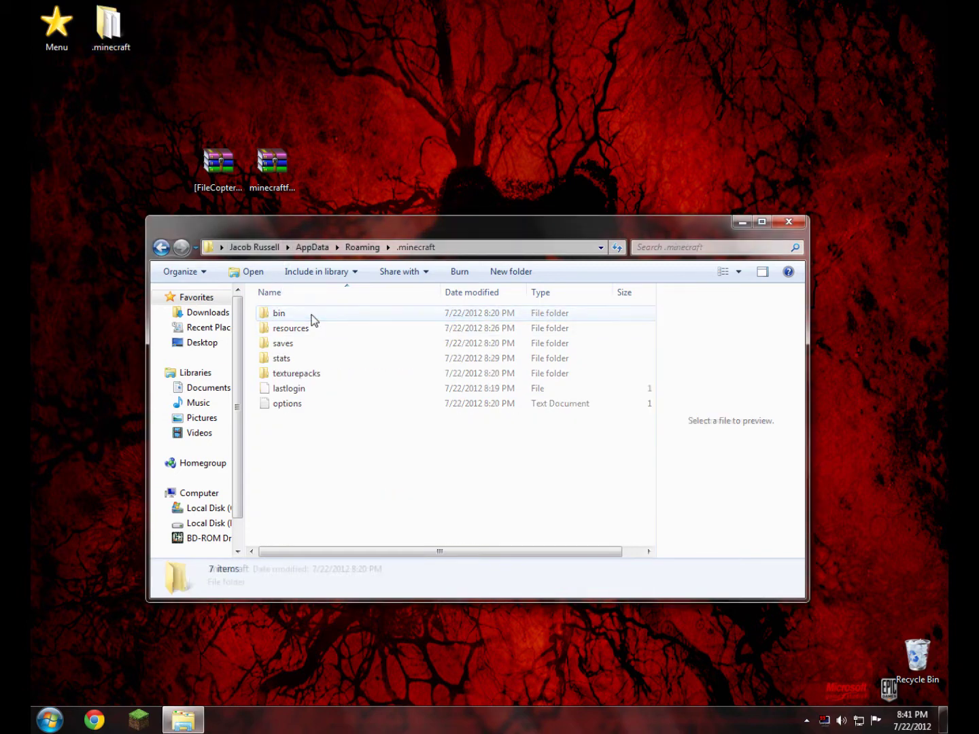
double_click(272, 314)
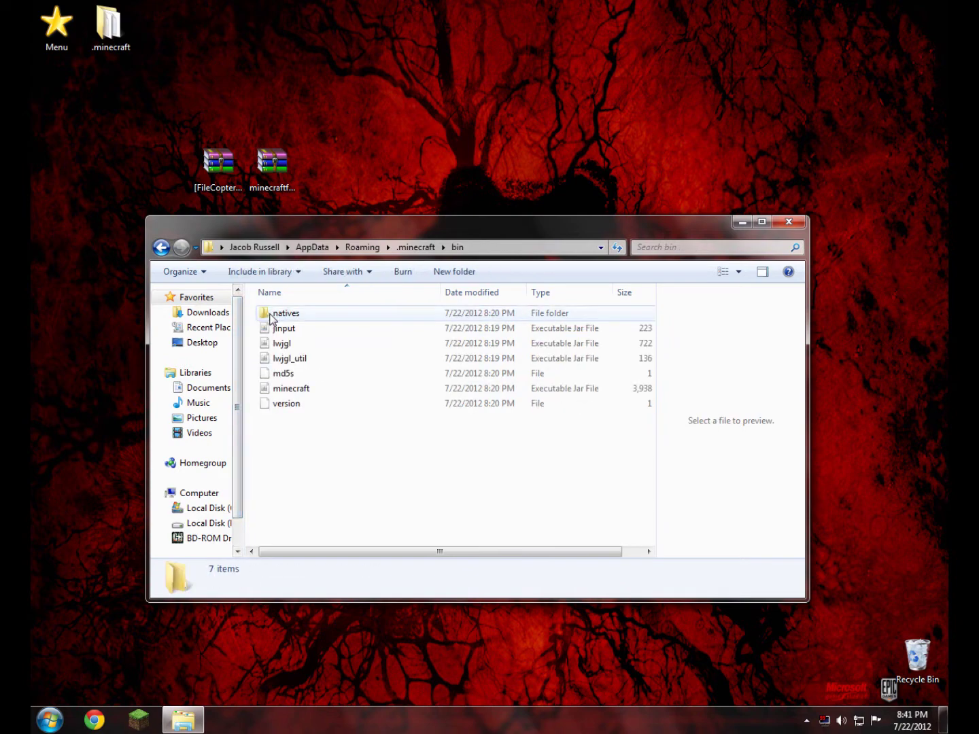
Step: Open the minecraft executable jar file with WinRAR and dismiss the license notice
click(294, 394)
right_click(293, 393)
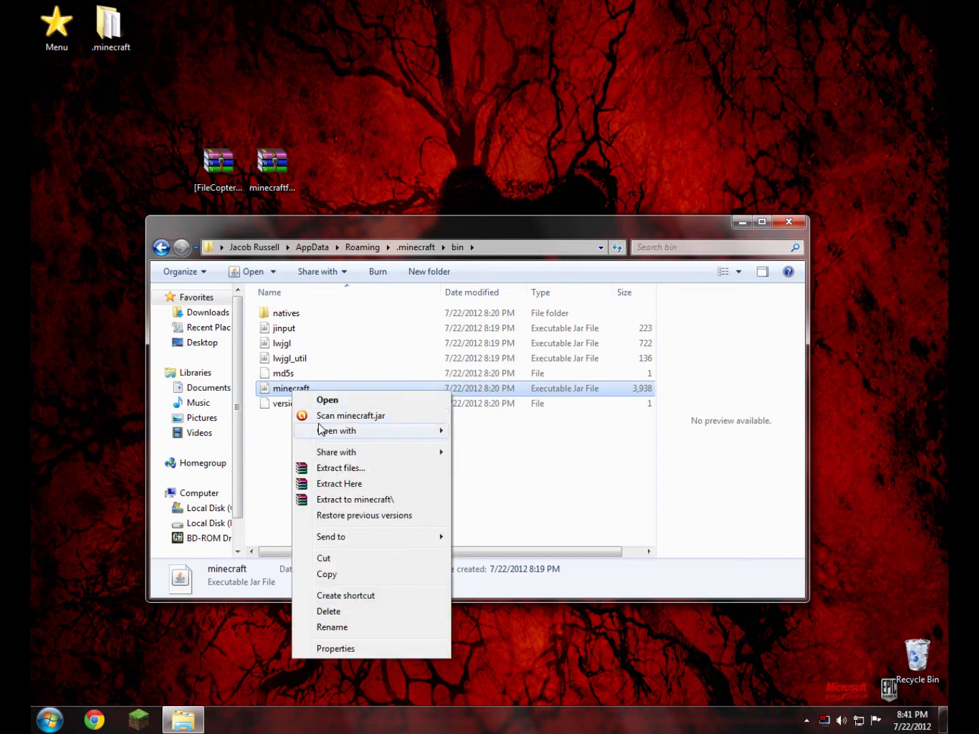
mouse_move(320, 431)
click(479, 448)
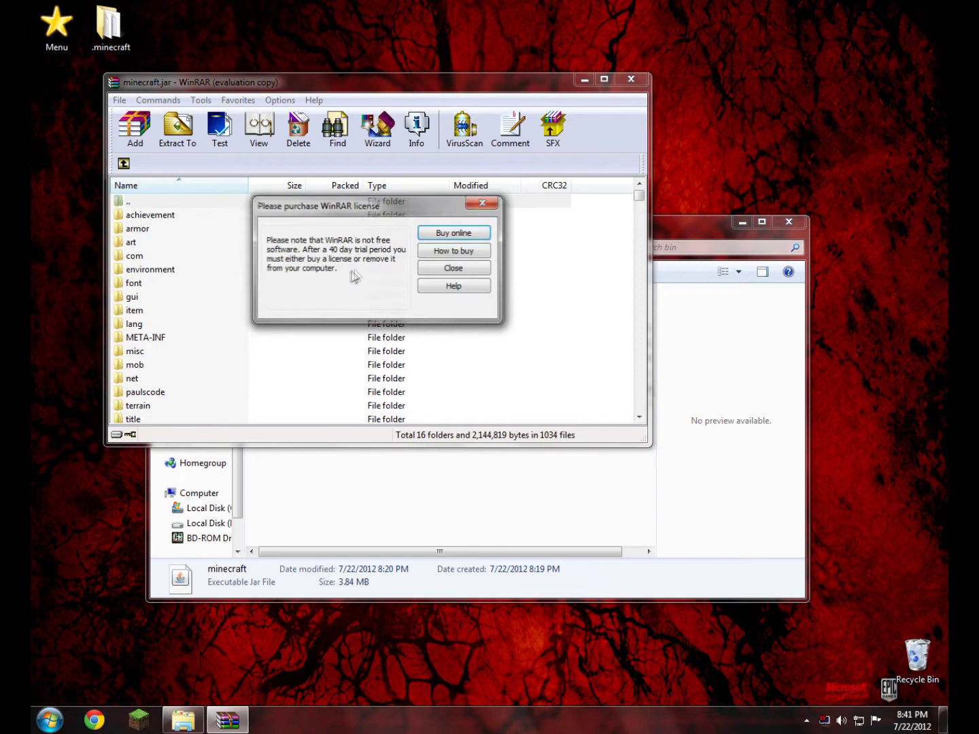
click(465, 269)
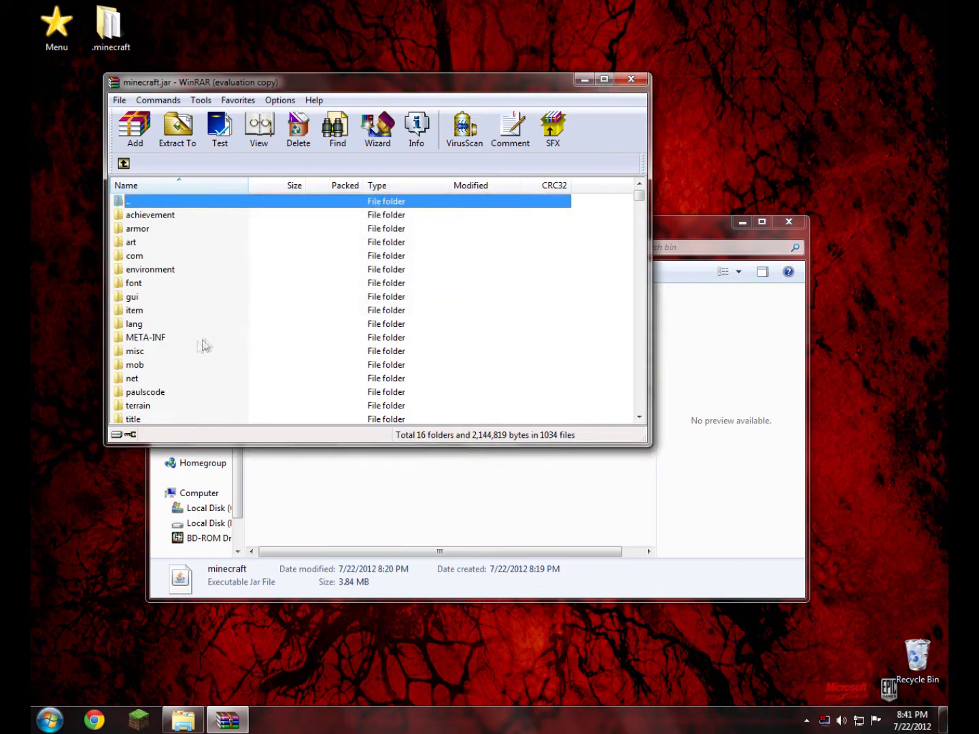
Step: Delete the META-INF folder from minecraft.jar and confirm the deletion
click(168, 340)
right_click(168, 340)
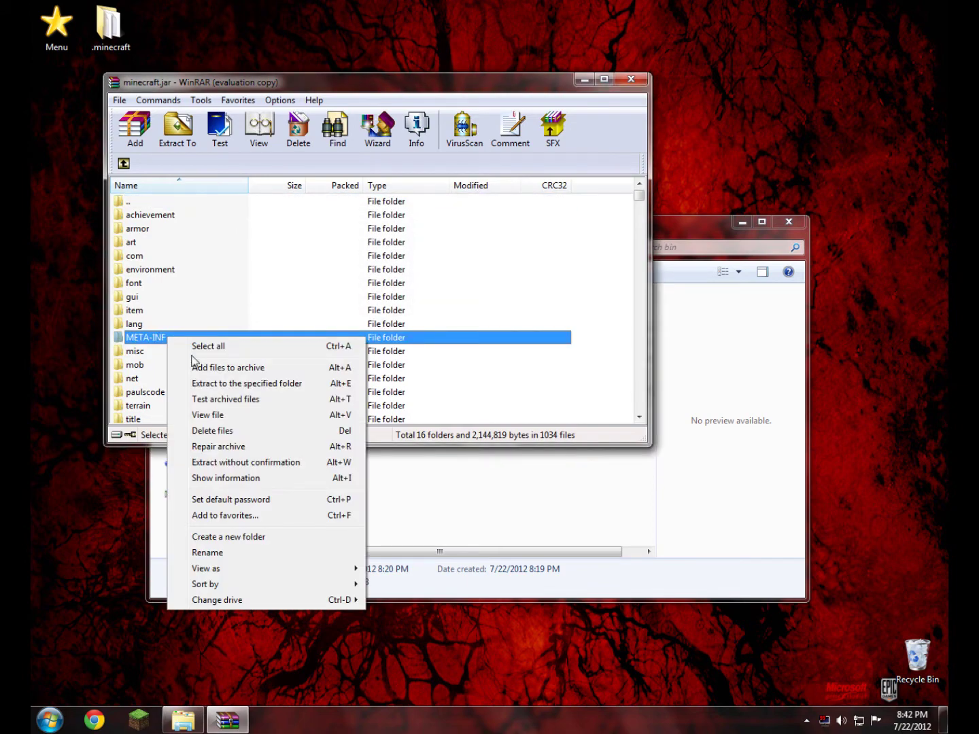
click(212, 430)
click(503, 407)
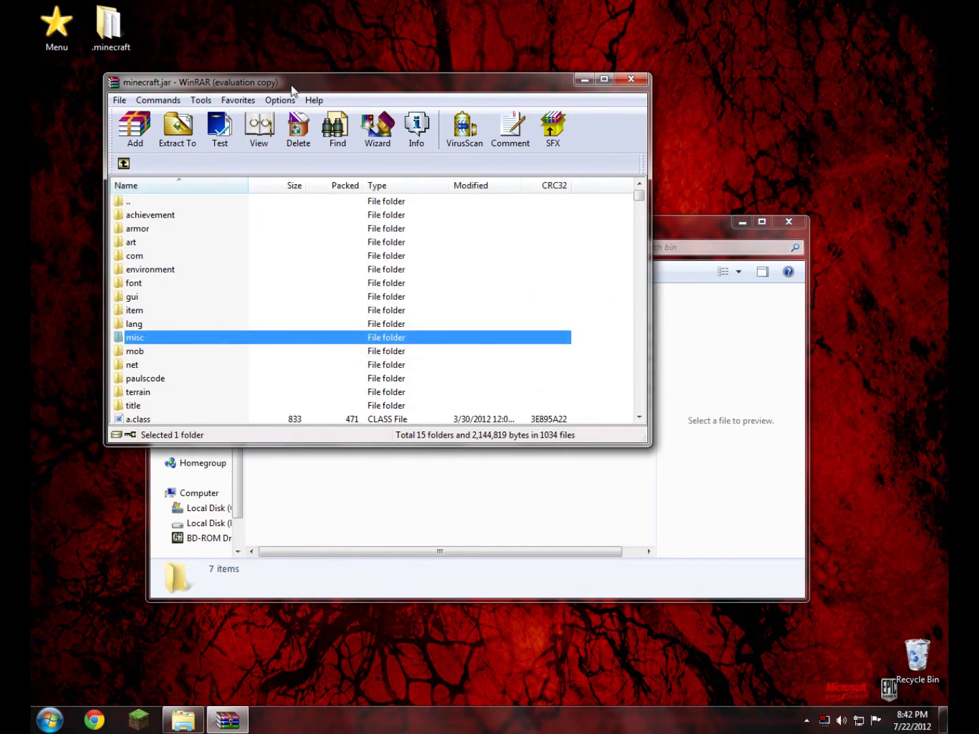
Step: Move the minecraft.jar window aside, open the minecraftforge-client-3.3.8.164 archive from the desktop, and dismiss the license notice
drag(293, 91, 574, 93)
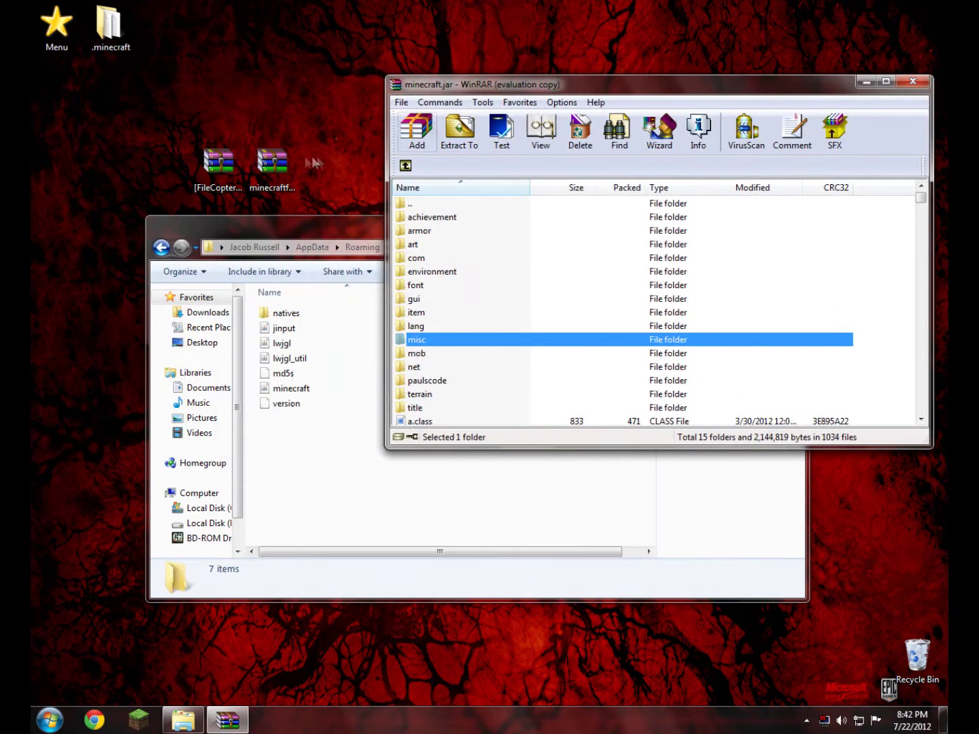
click(218, 167)
click(270, 169)
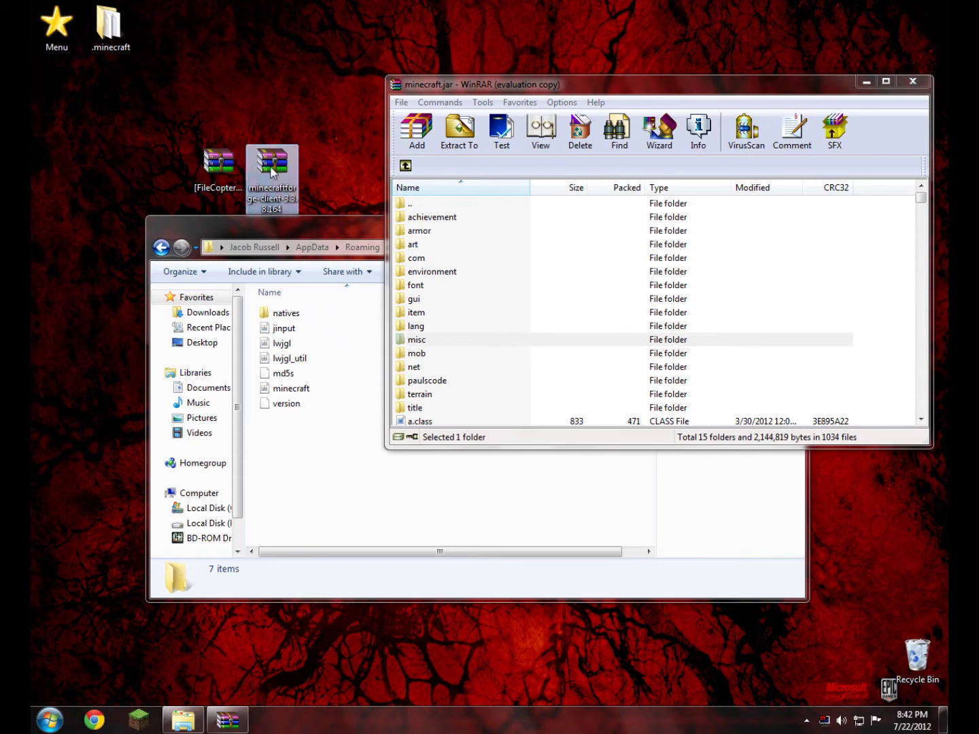
double_click(270, 170)
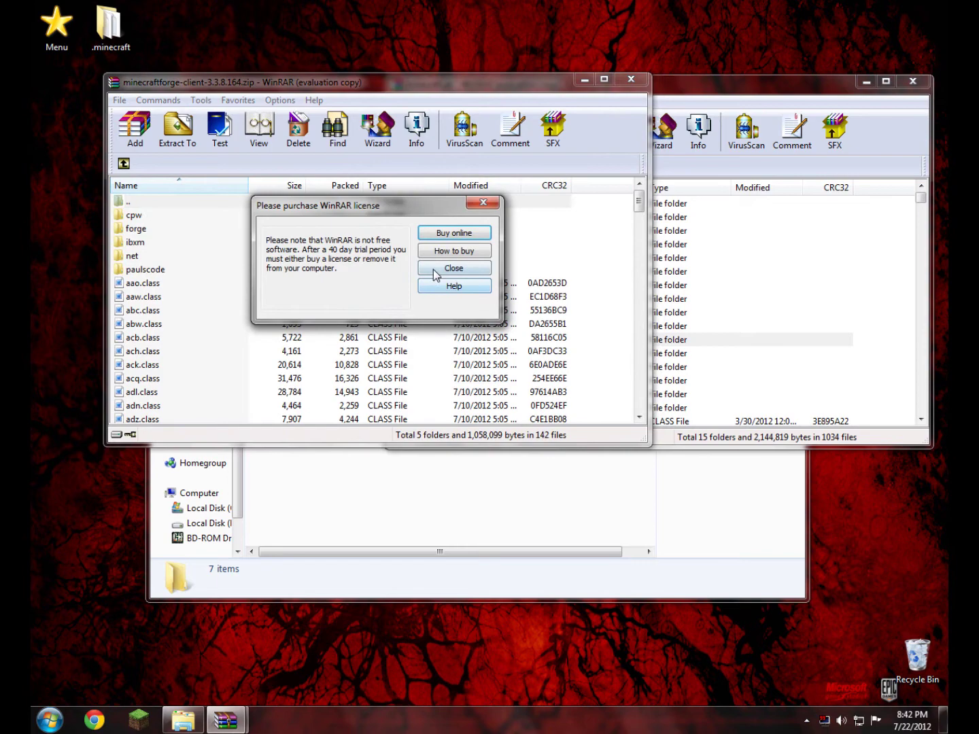
click(454, 268)
Step: Select all files in the Forge client archive and add them to minecraft.jar
right_click(309, 300)
click(334, 311)
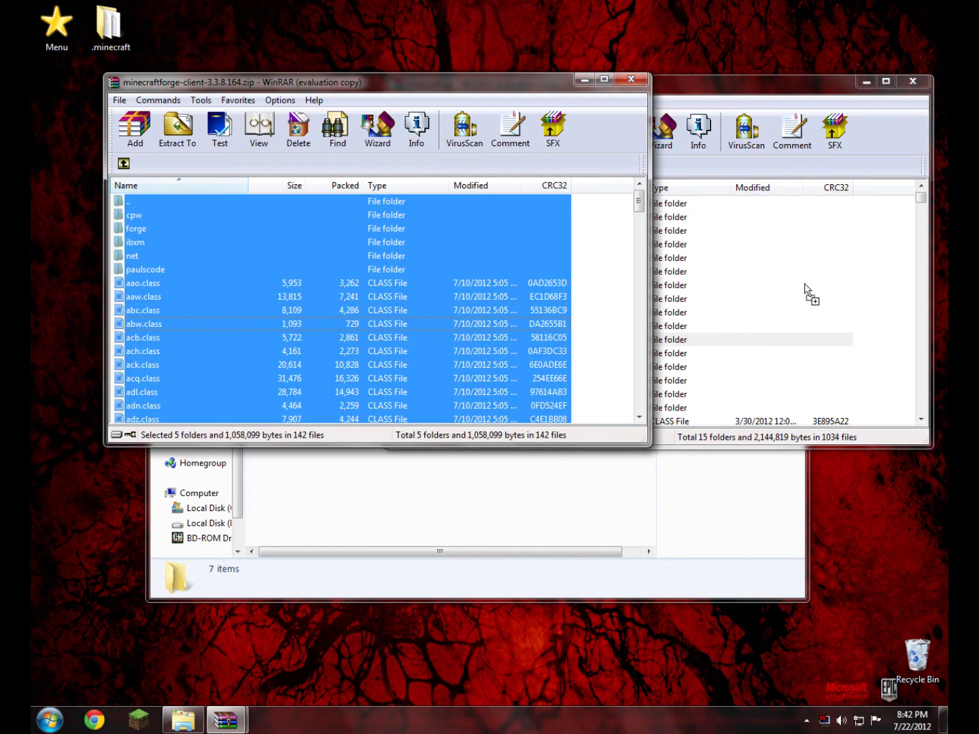
drag(815, 294, 720, 313)
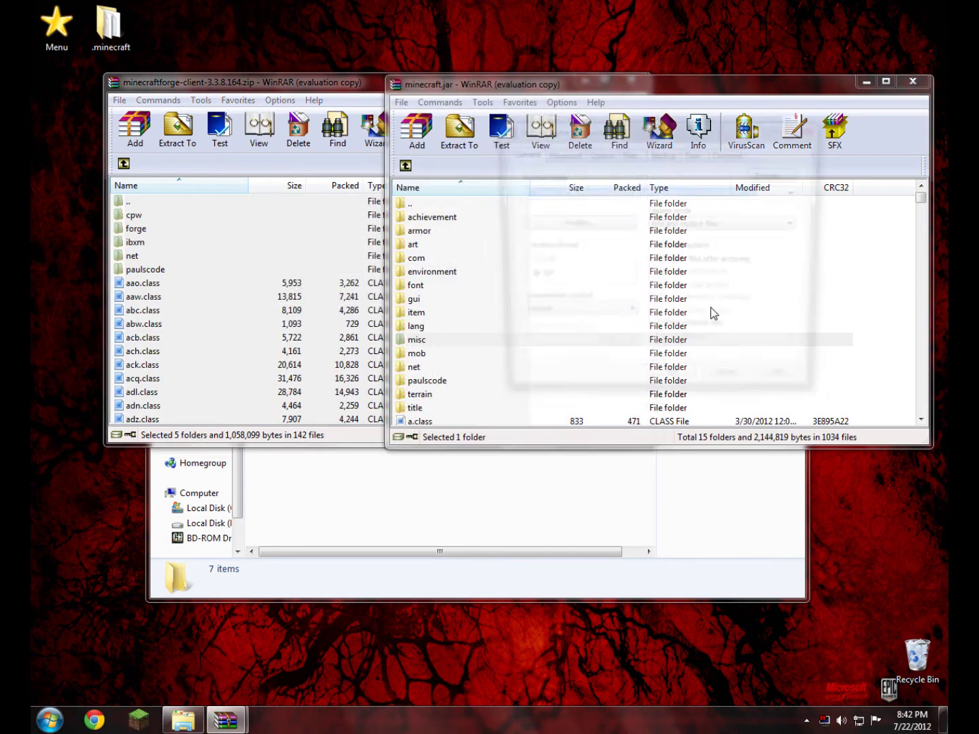
click(684, 388)
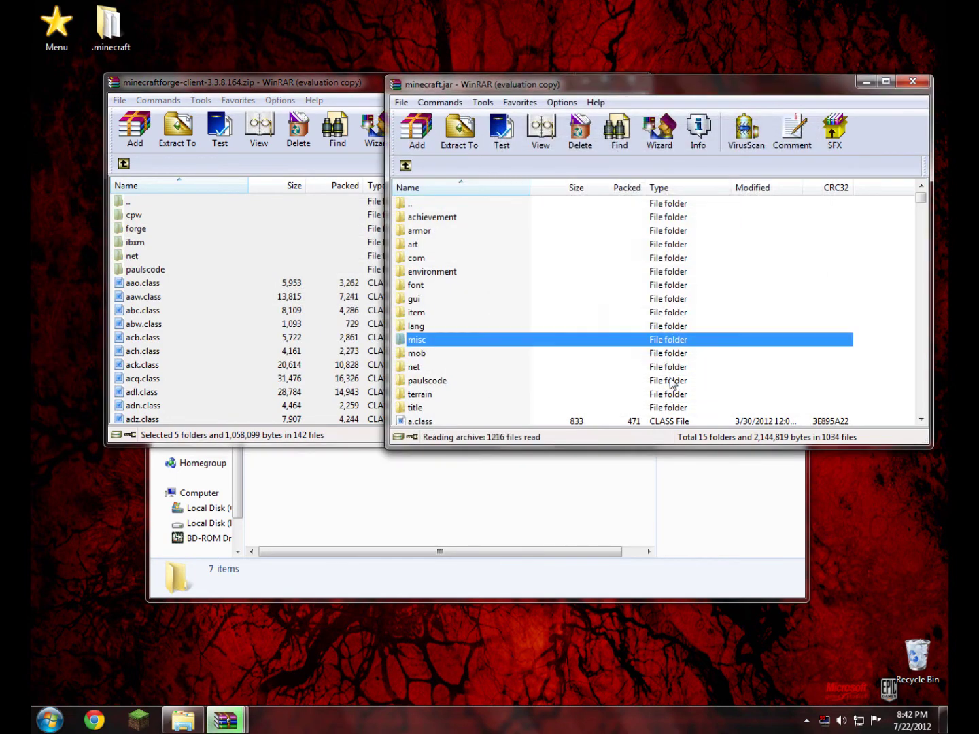
Step: Close the Forge client archive and the minecraft.jar archive
click(318, 85)
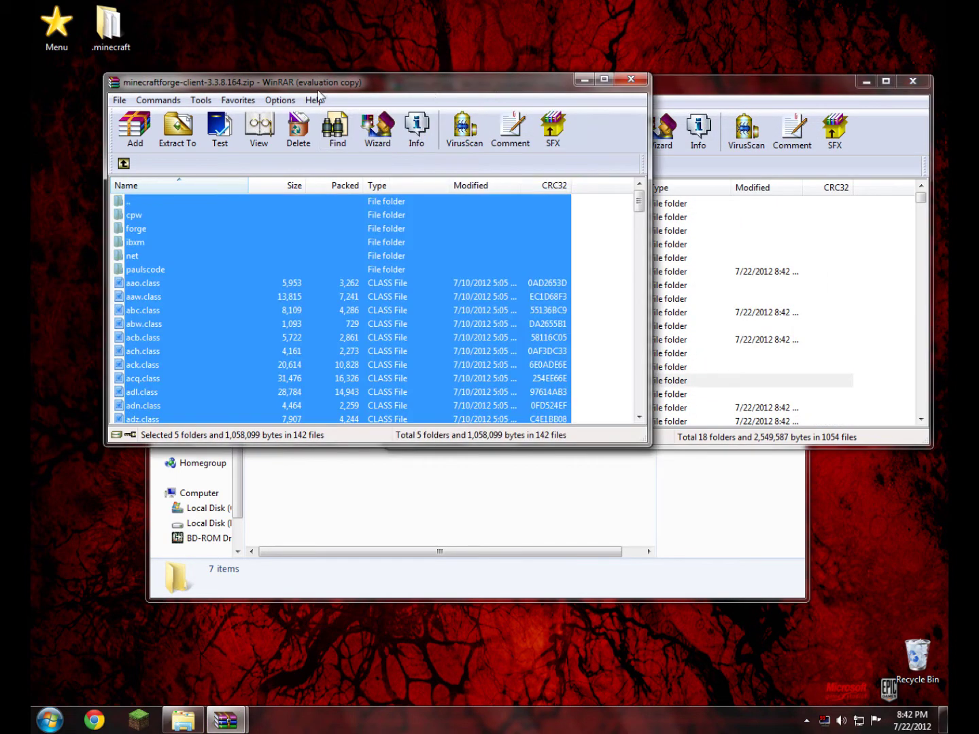
click(636, 83)
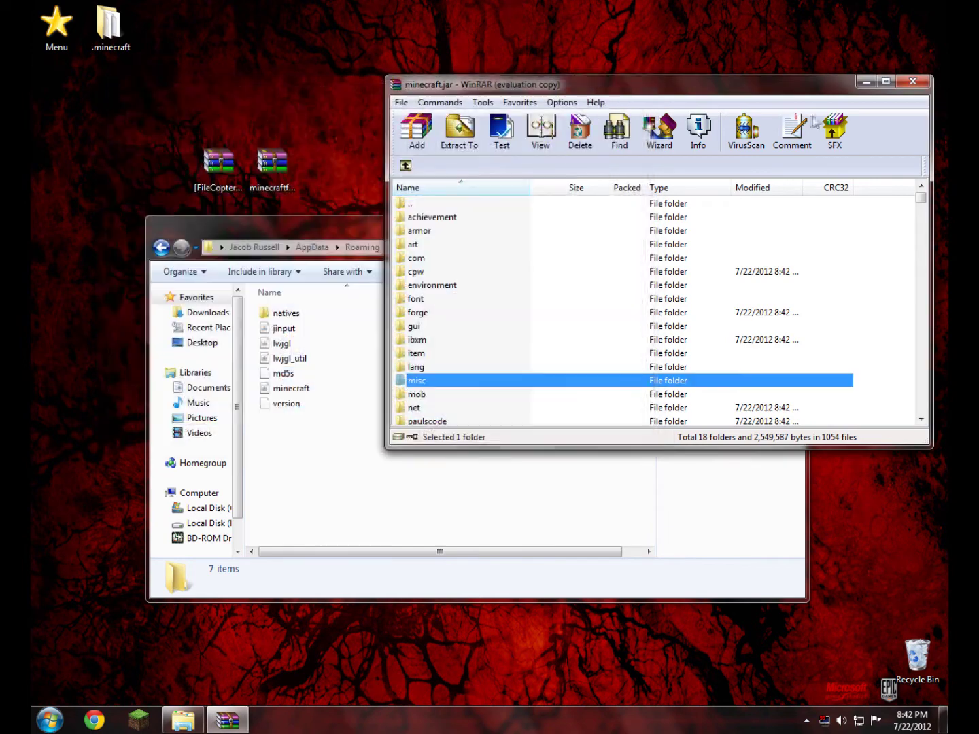
click(912, 82)
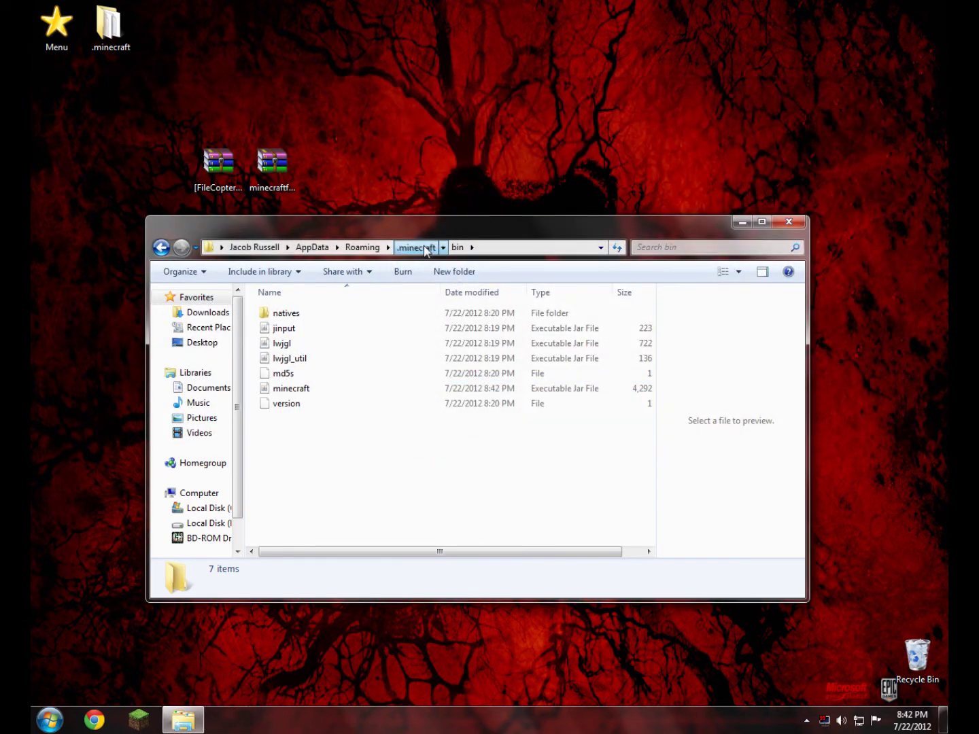
Step: Go back up to the .minecraft folder and move the Forge archive up beside the desktop's .minecraft copy
click(425, 248)
click(273, 167)
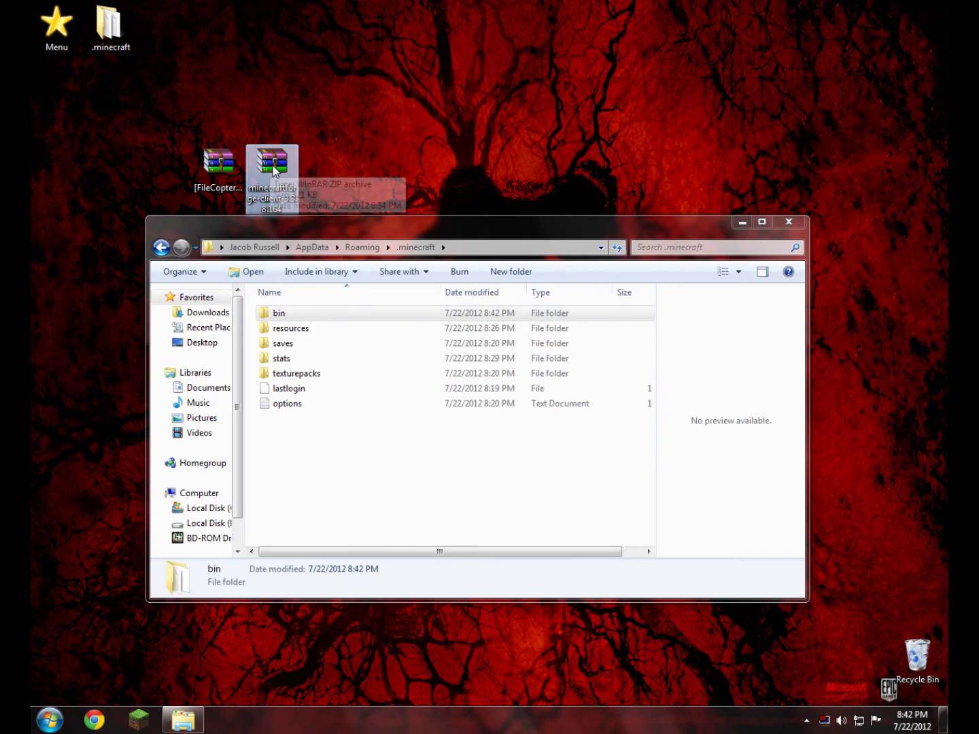
drag(275, 170, 222, 33)
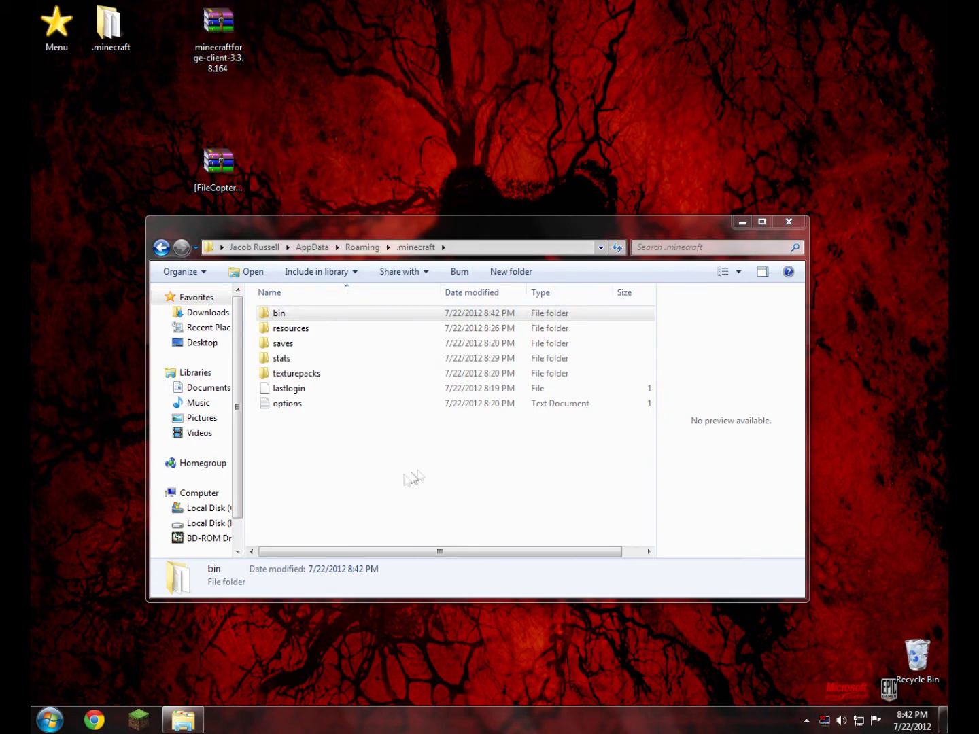
Step: Create a new folder named mods inside the .minecraft folder
right_click(302, 456)
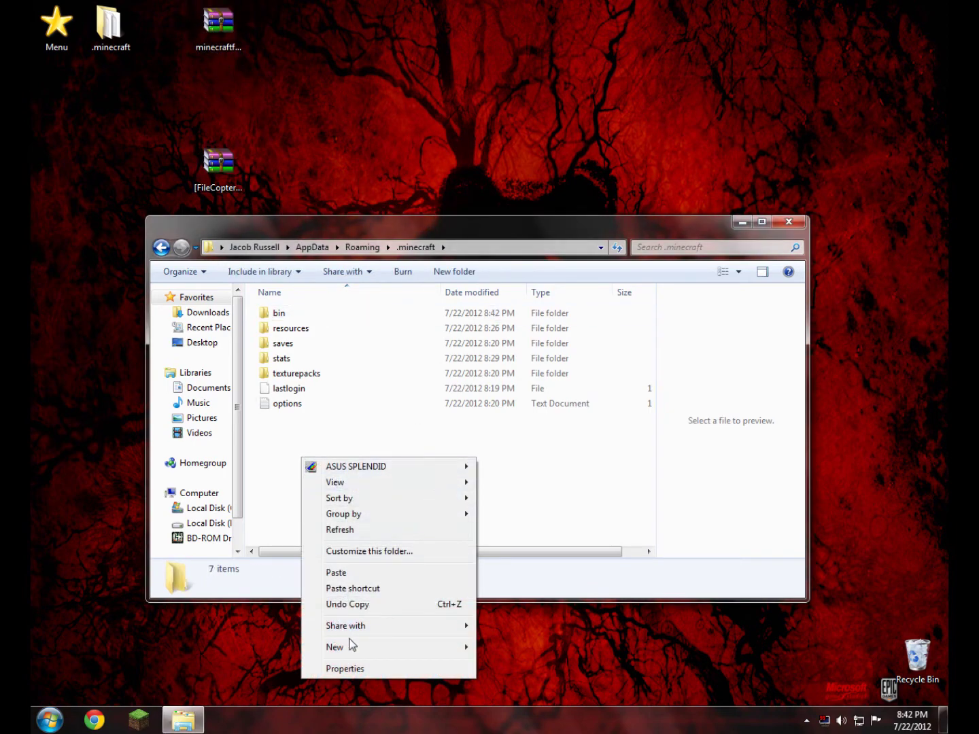
mouse_move(352, 644)
click(510, 468)
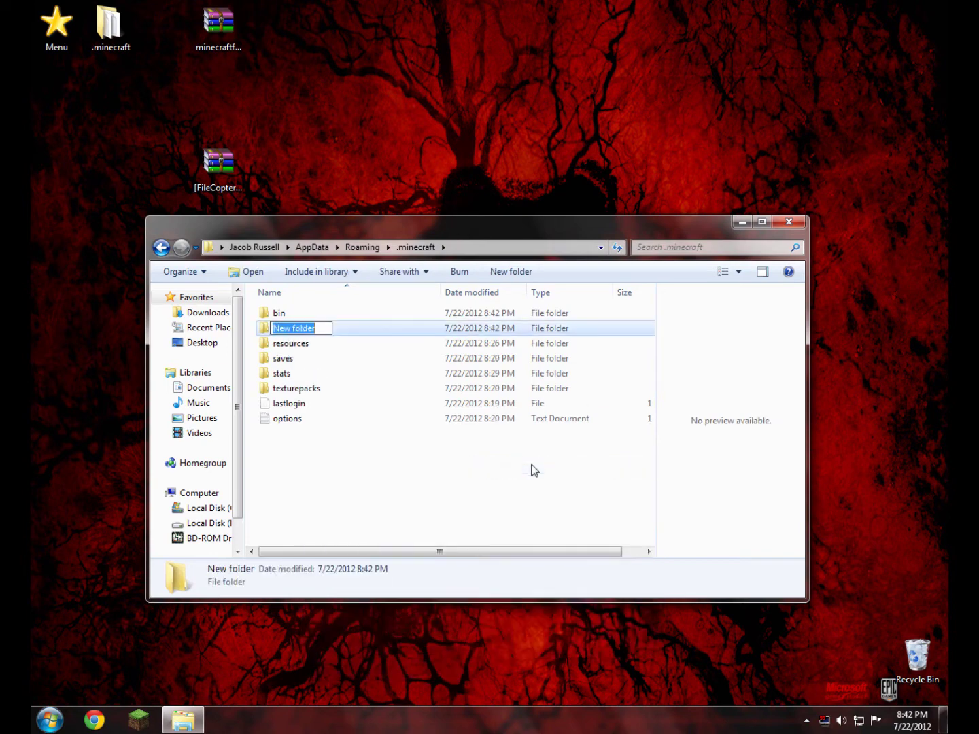
key(Return)
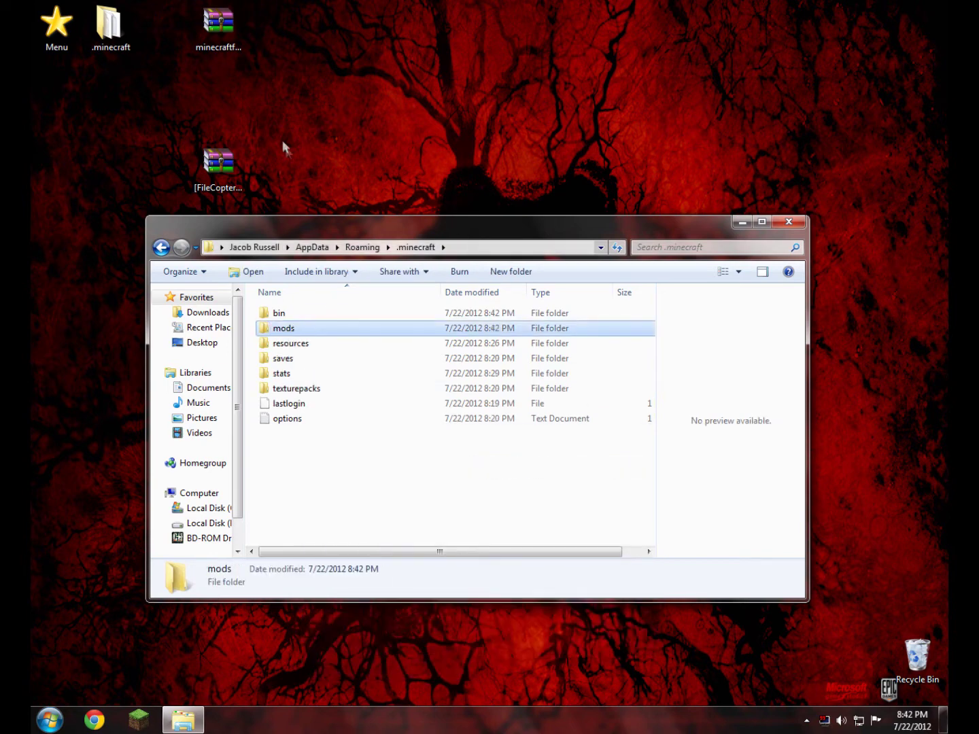
Step: Move the Portal Gun client archive clear of the folder window on the desktop and open it in WinRAR
click(229, 157)
drag(219, 167, 374, 101)
double_click(372, 96)
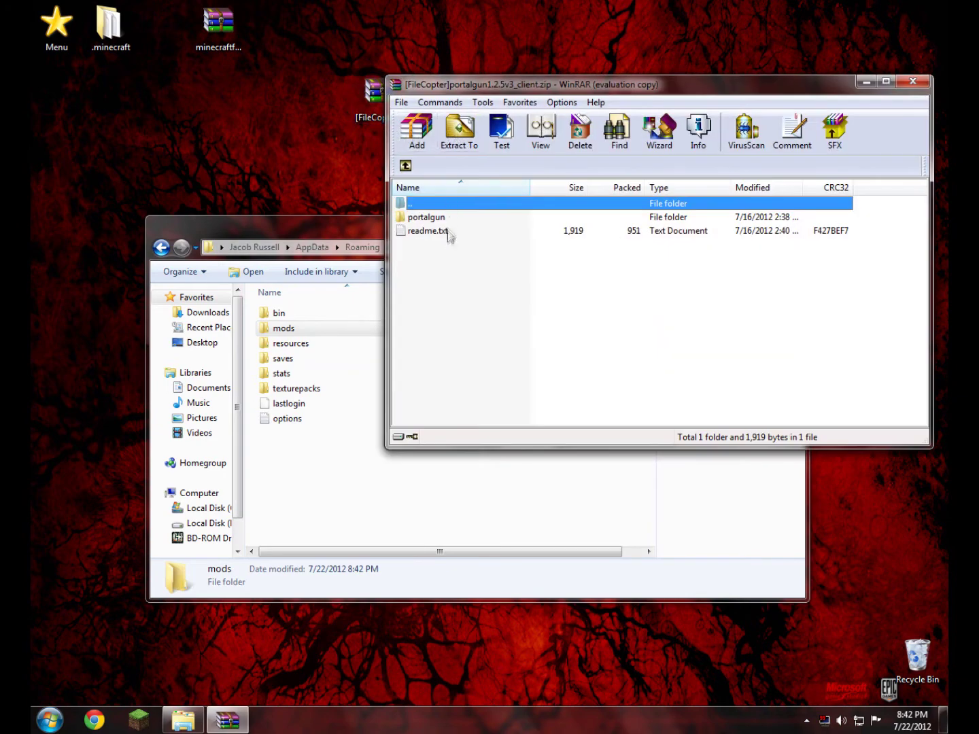
click(733, 271)
Step: Read the installation notes in the Portal Gun archive's readme.txt and close the file
click(439, 232)
double_click(438, 232)
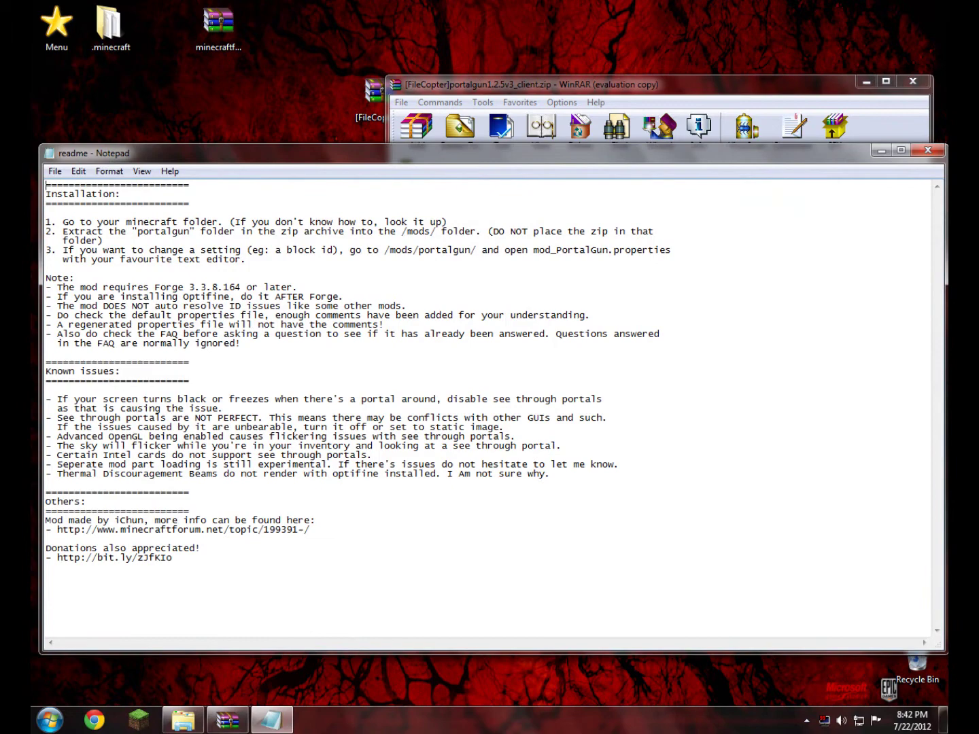
click(928, 151)
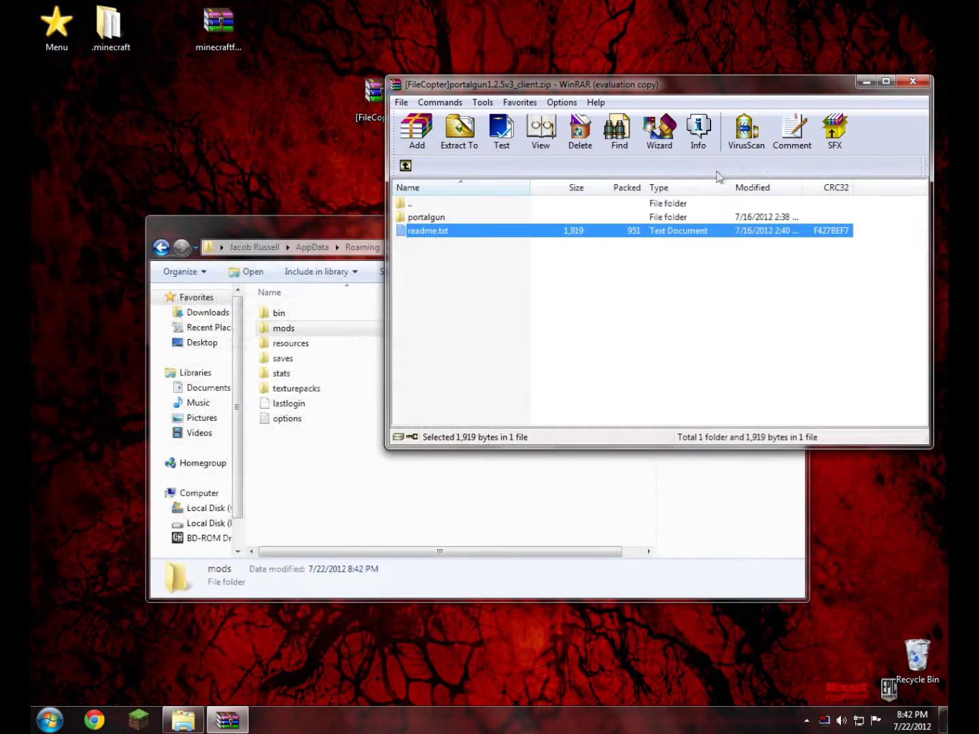
Step: Copy the portalgun folder from the Portal Gun client archive into the mods folder inside .minecraft
double_click(462, 220)
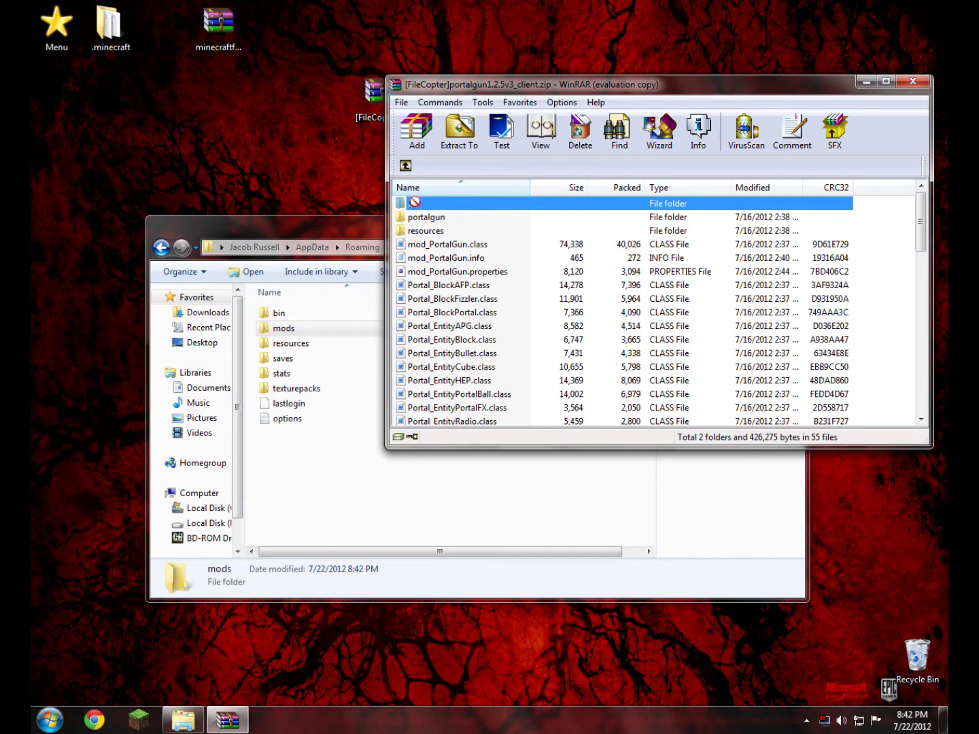
double_click(416, 205)
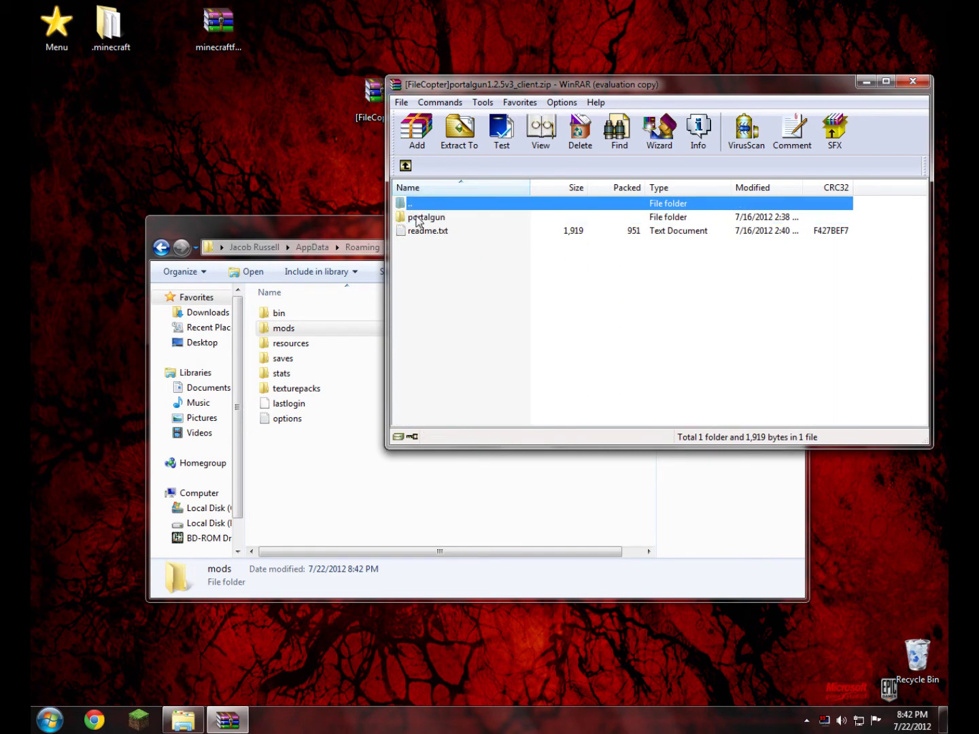
drag(457, 219, 292, 339)
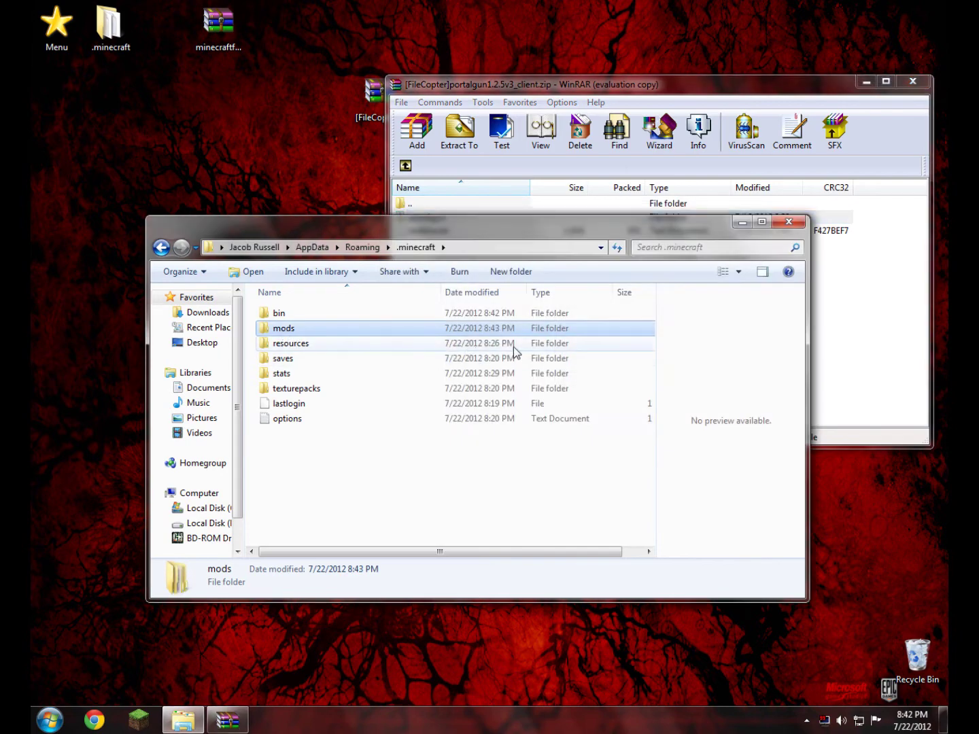
Step: Check the files in the copied portalgun folder inside mods, and close the folder and archive windows
double_click(444, 333)
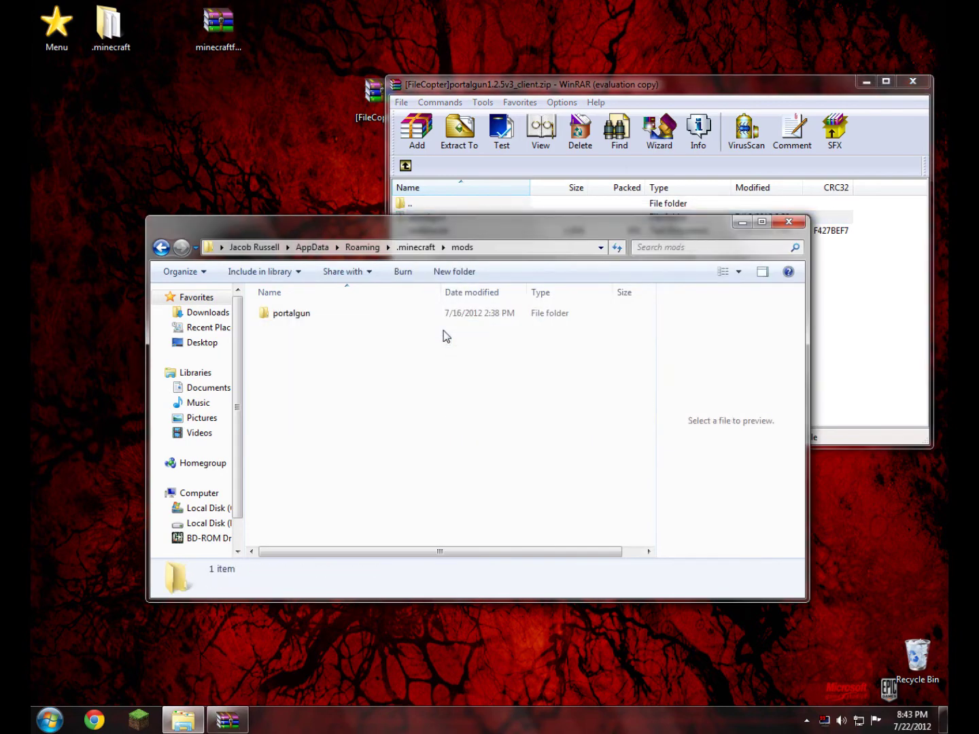
double_click(303, 314)
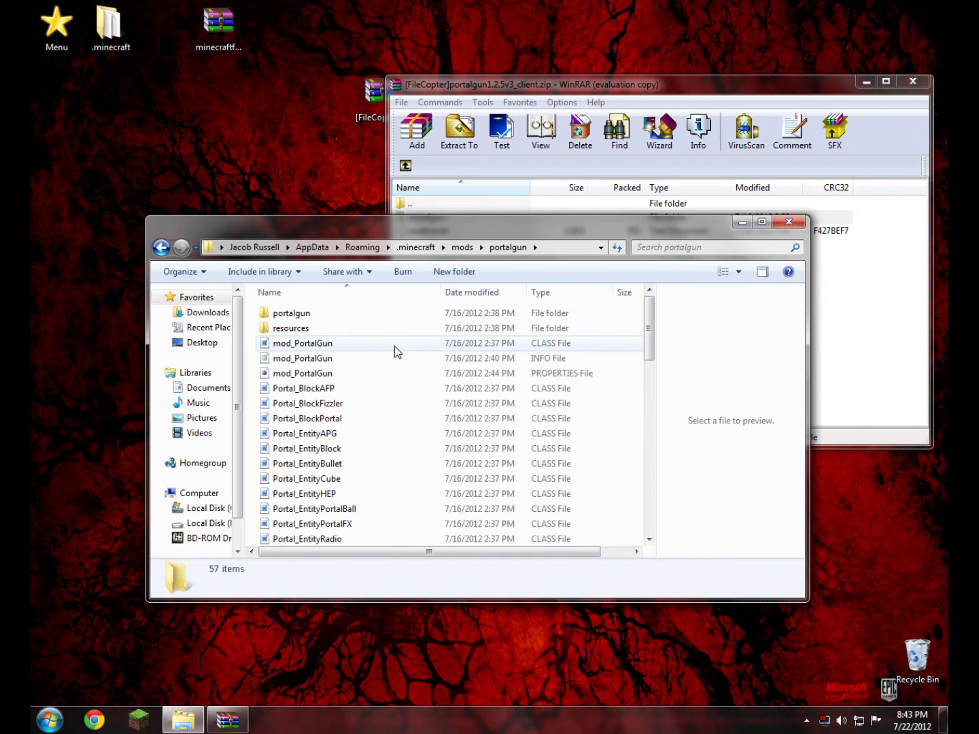
scroll(395, 346, down, 8)
scroll(456, 377, up, 8)
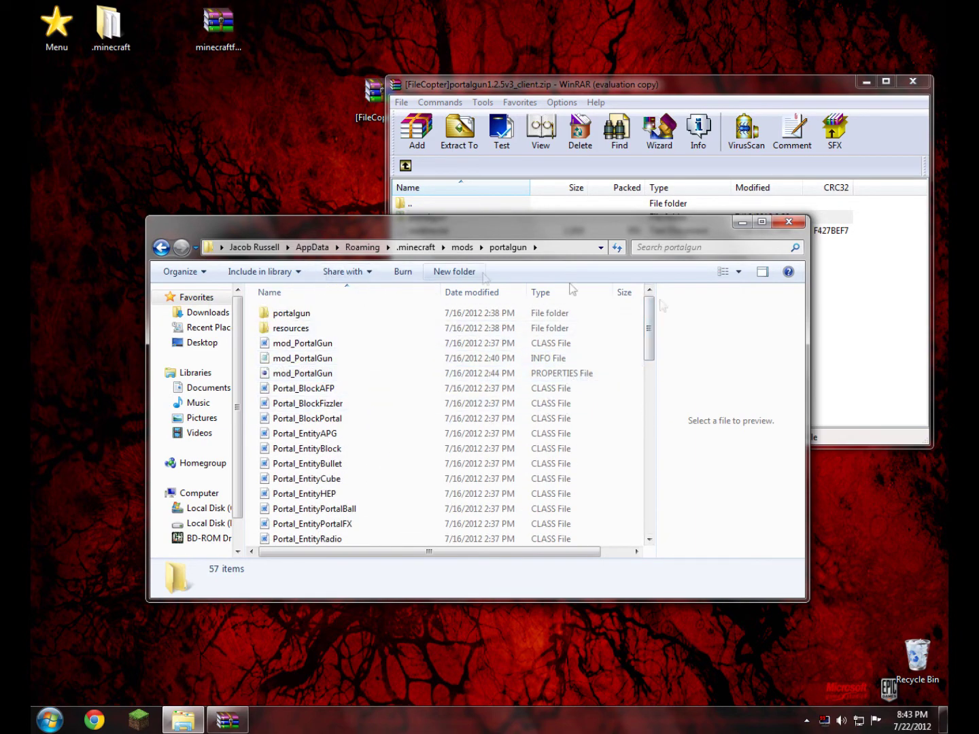
click(801, 223)
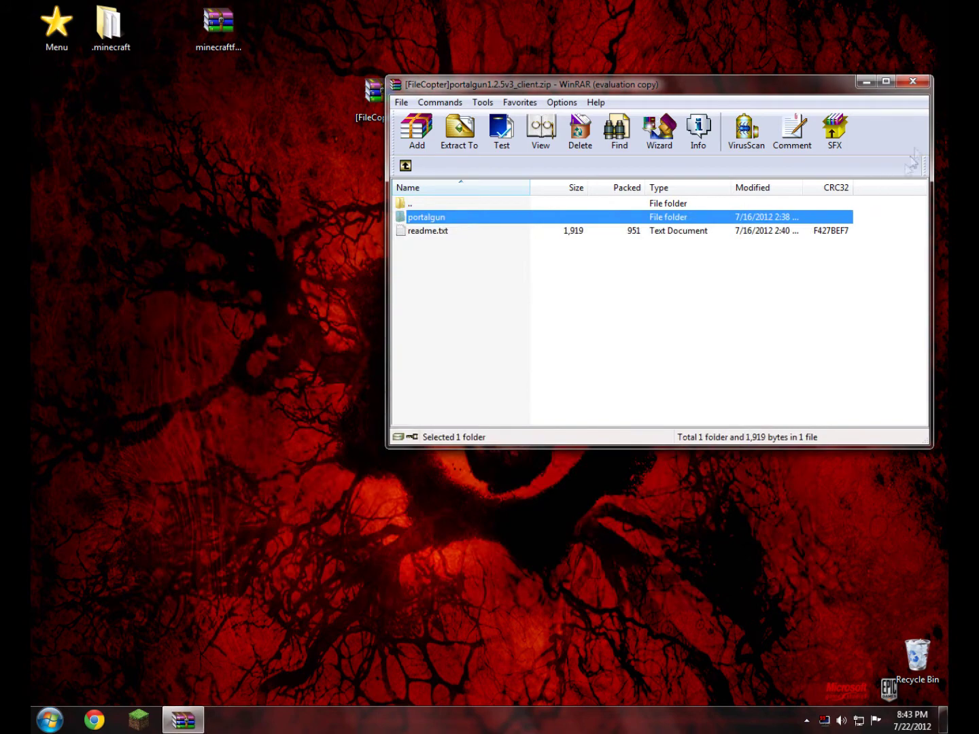
click(913, 81)
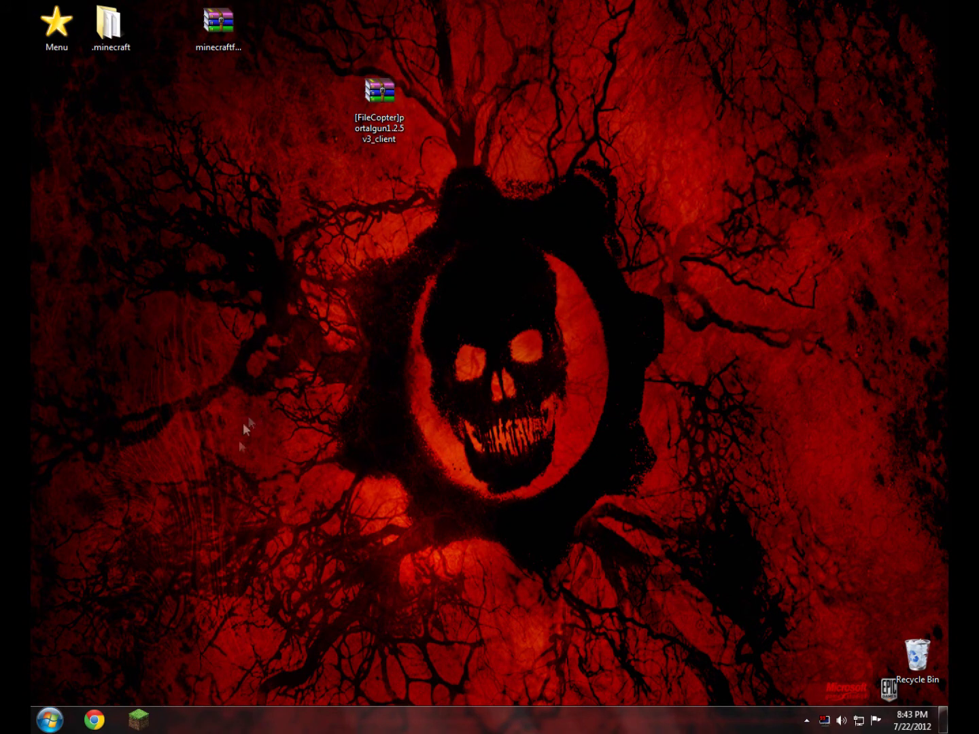
Step: Launch Minecraft.exe past the security warning, log in with the remembered account, and maximize the game window
click(144, 724)
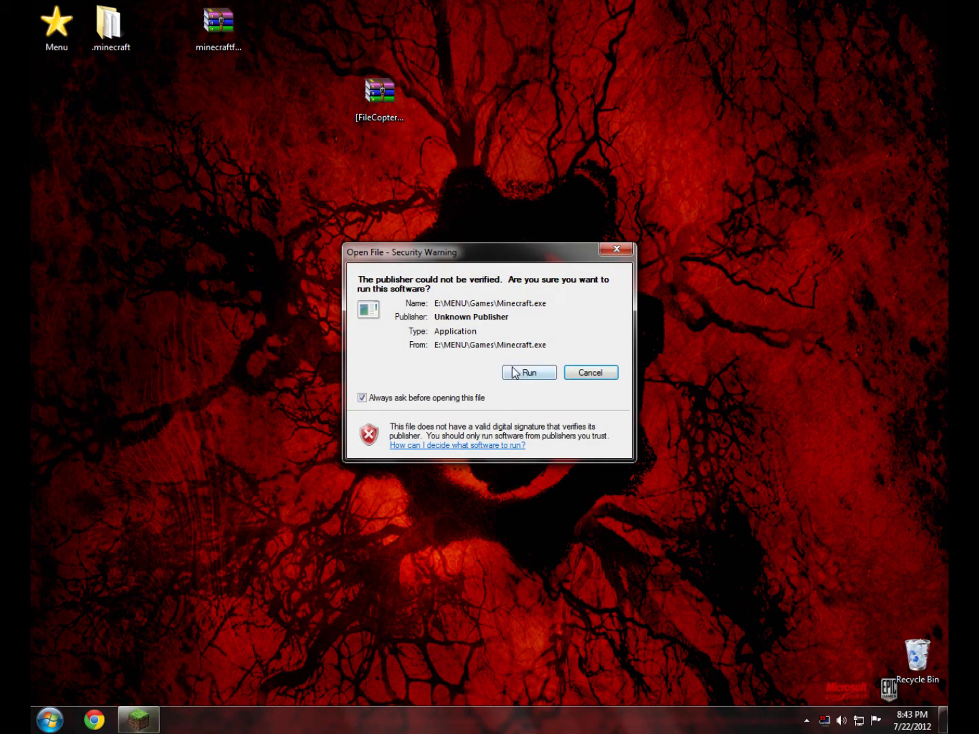
click(528, 373)
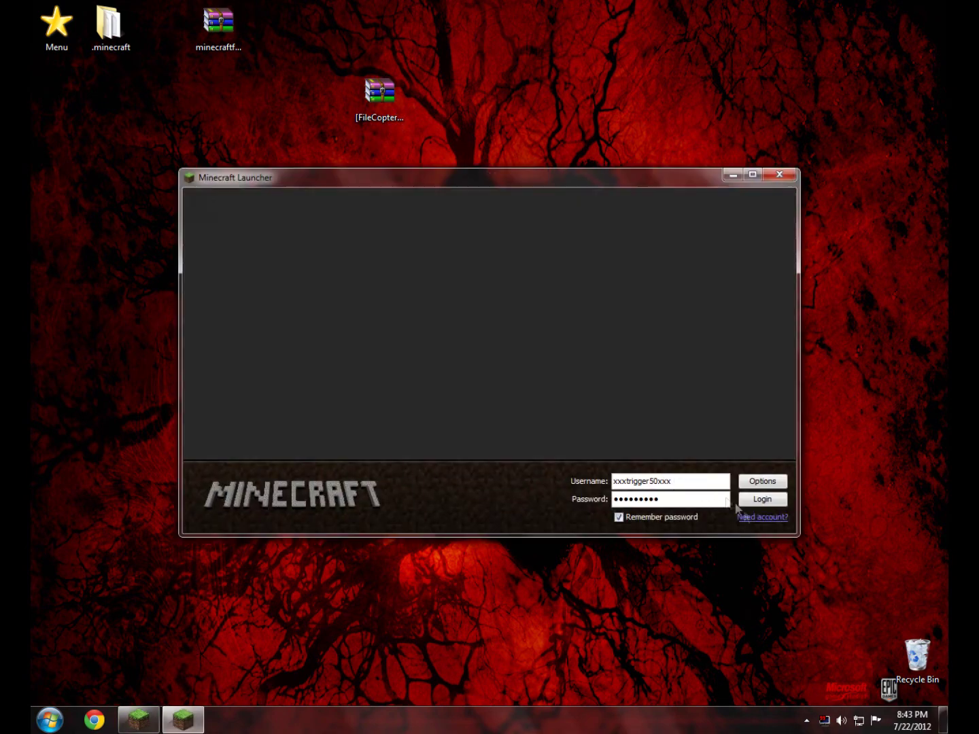
click(757, 501)
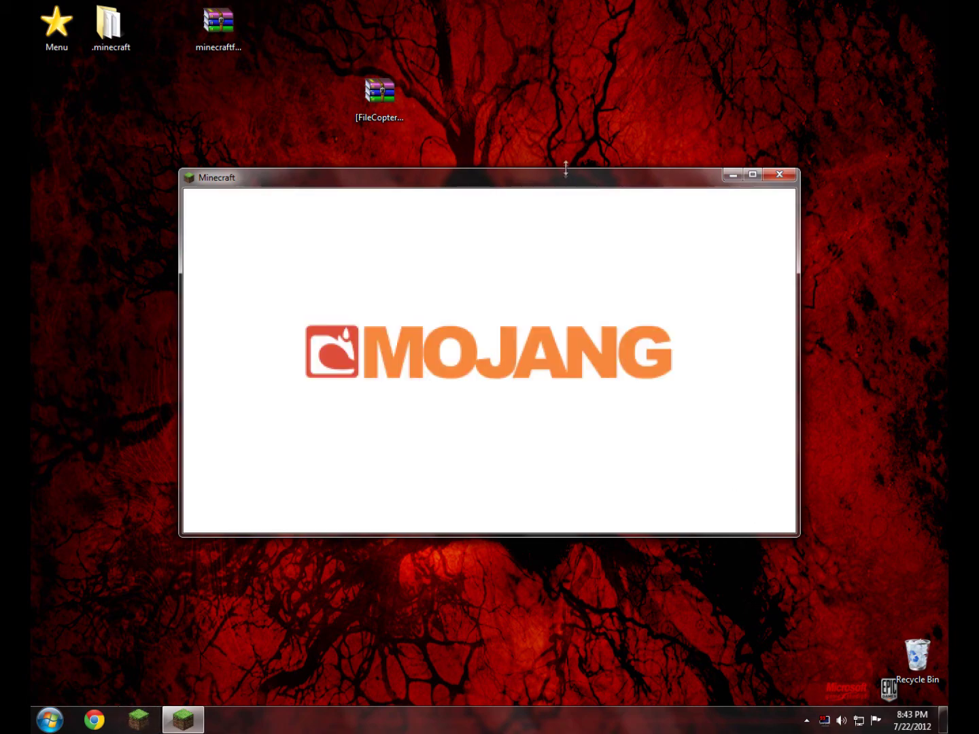
double_click(559, 180)
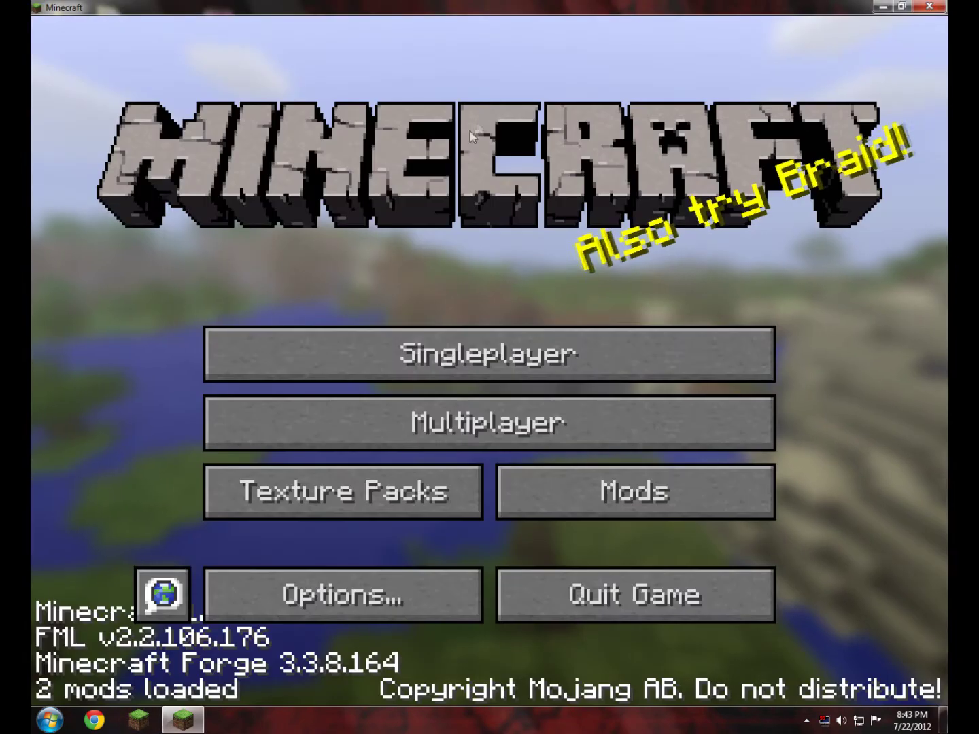
Step: Change the GUI Scale in the game's video settings to a smaller interface size and return to the title screen
click(304, 582)
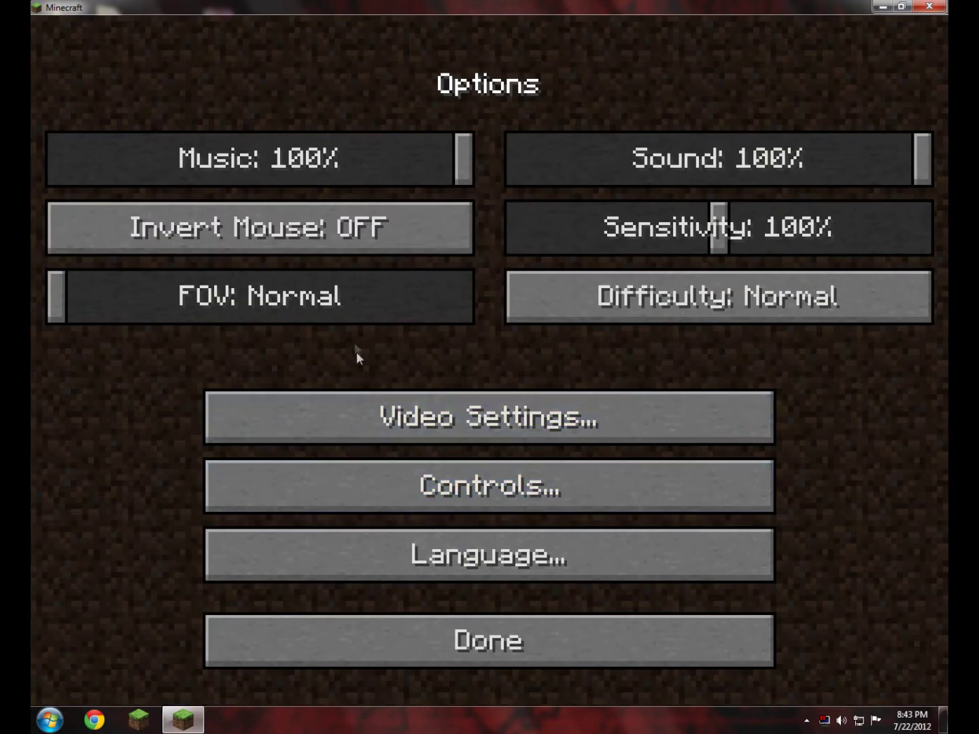
click(431, 415)
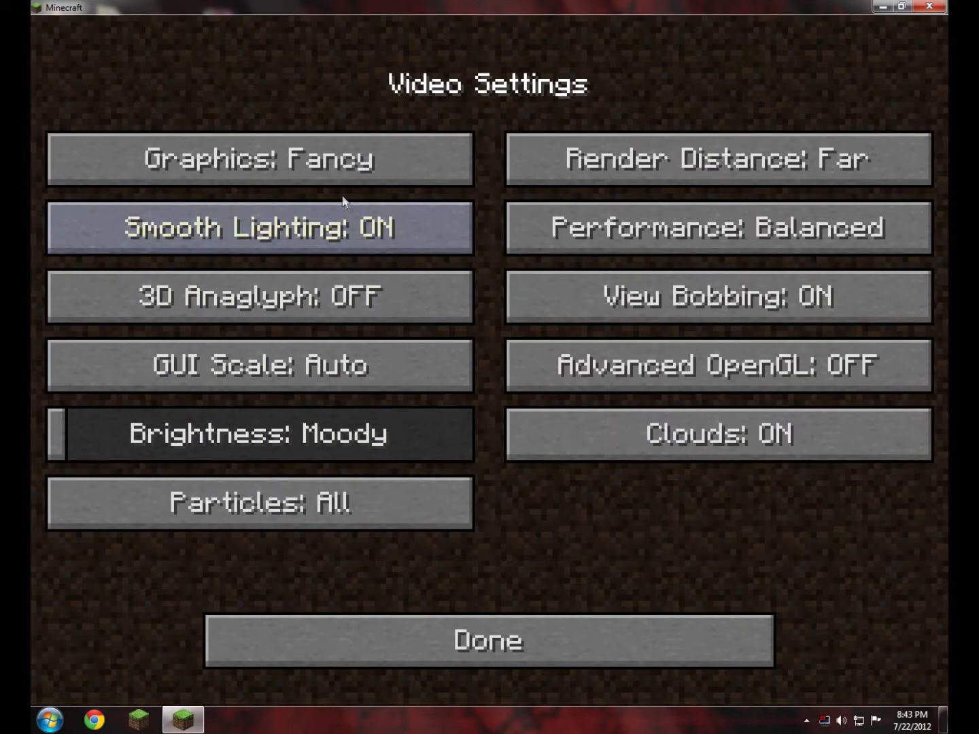
click(345, 357)
click(467, 191)
click(518, 385)
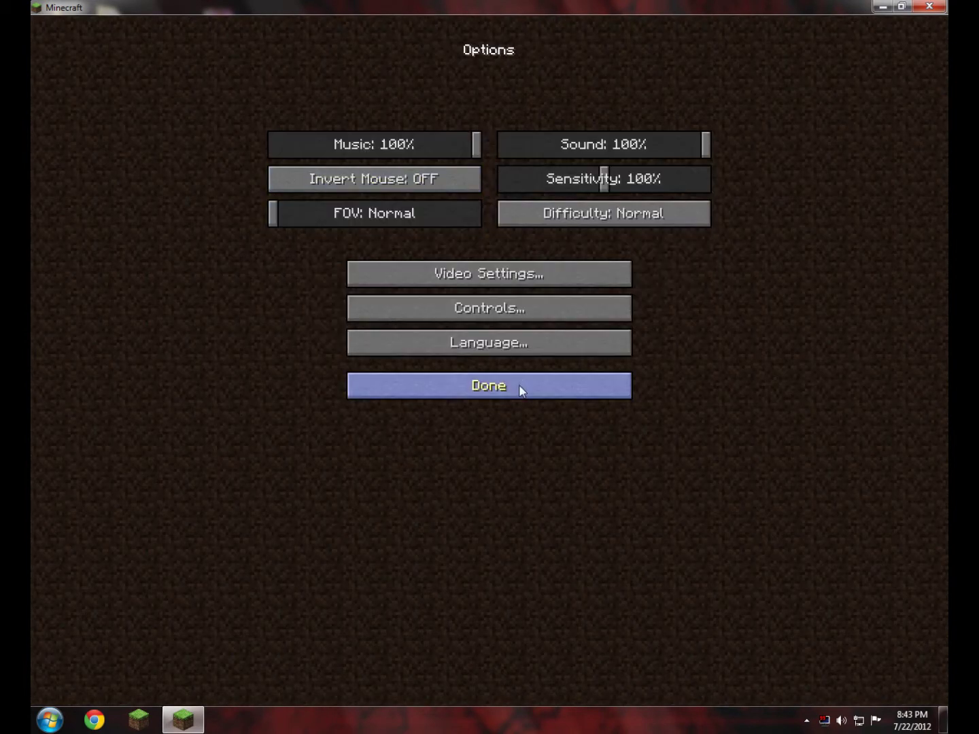
click(563, 393)
Step: Create a single-player world named New World with Creative game mode and the Superflat world type
click(545, 270)
click(635, 646)
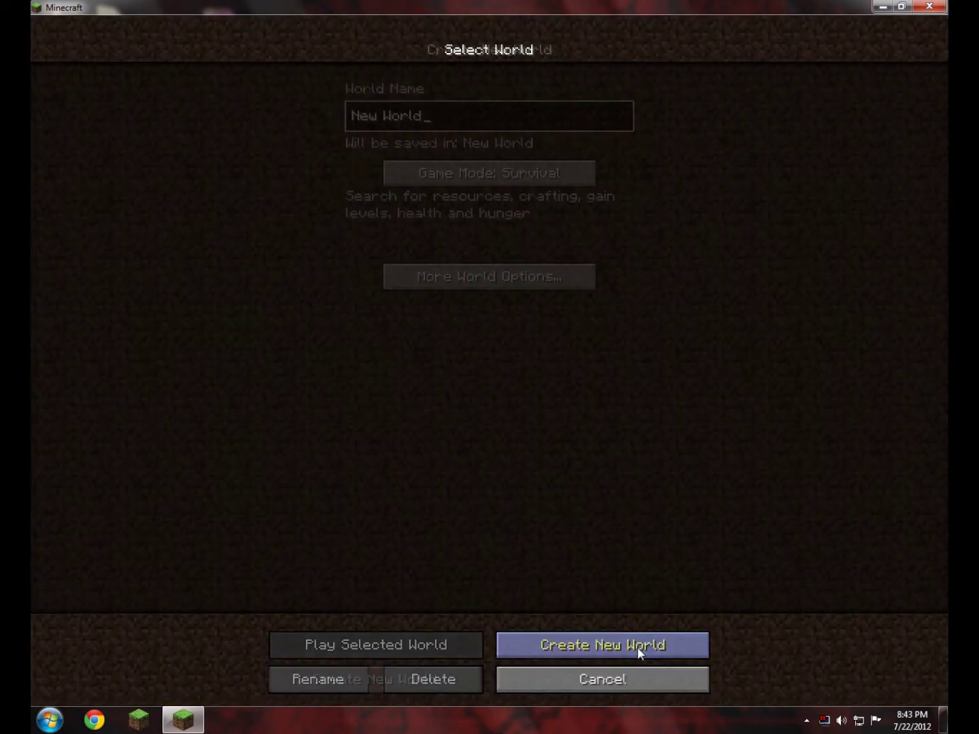
click(556, 175)
click(556, 175)
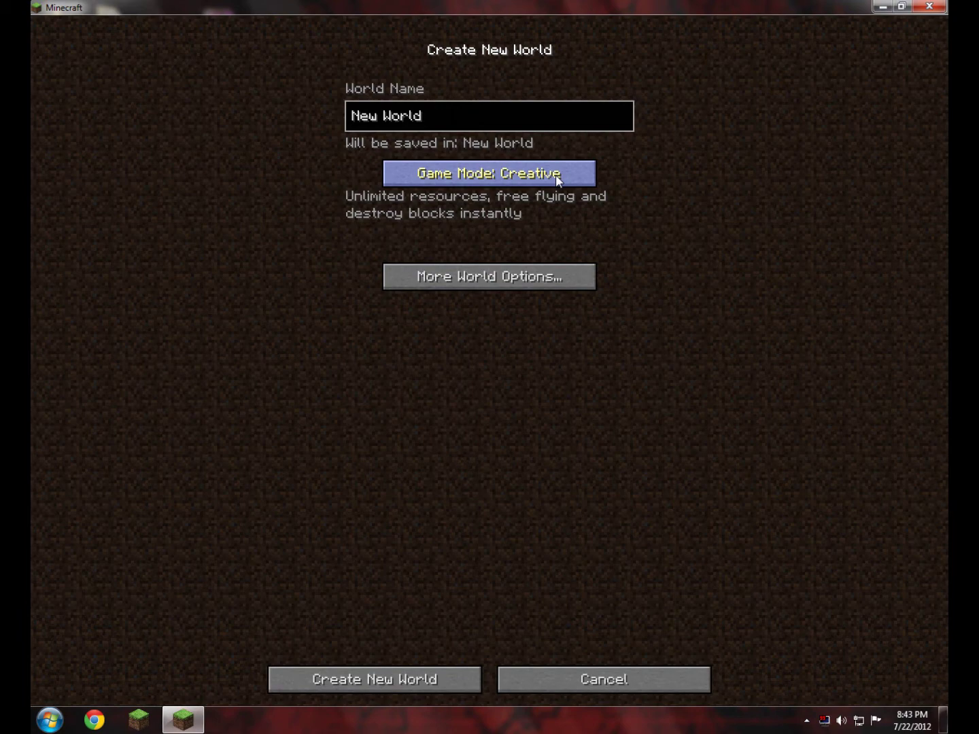
click(553, 273)
click(631, 175)
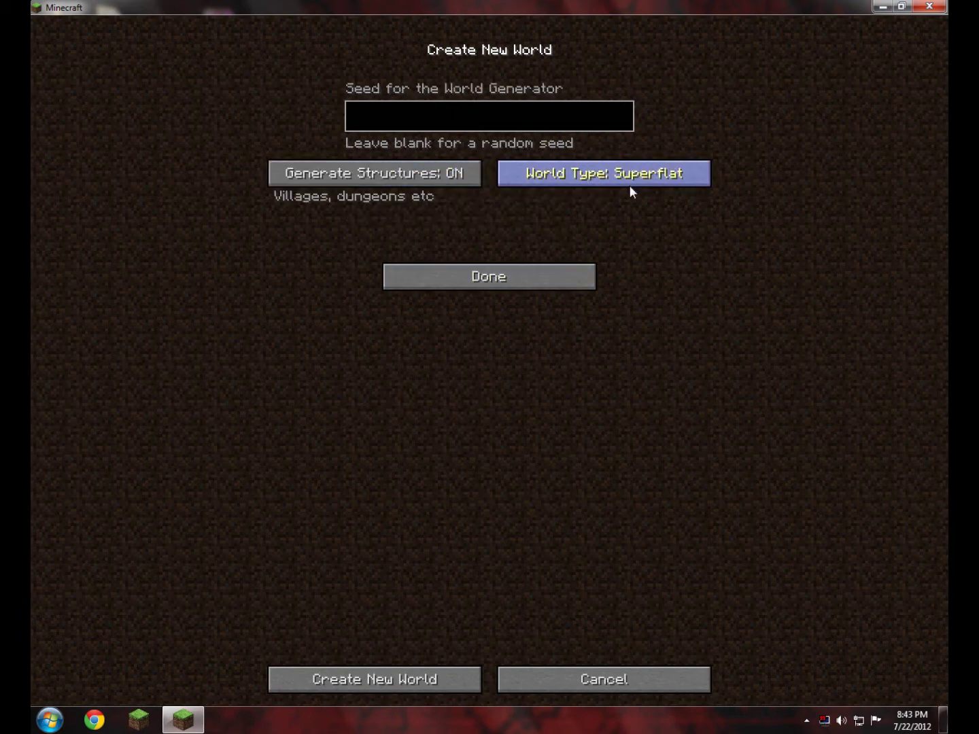
click(528, 285)
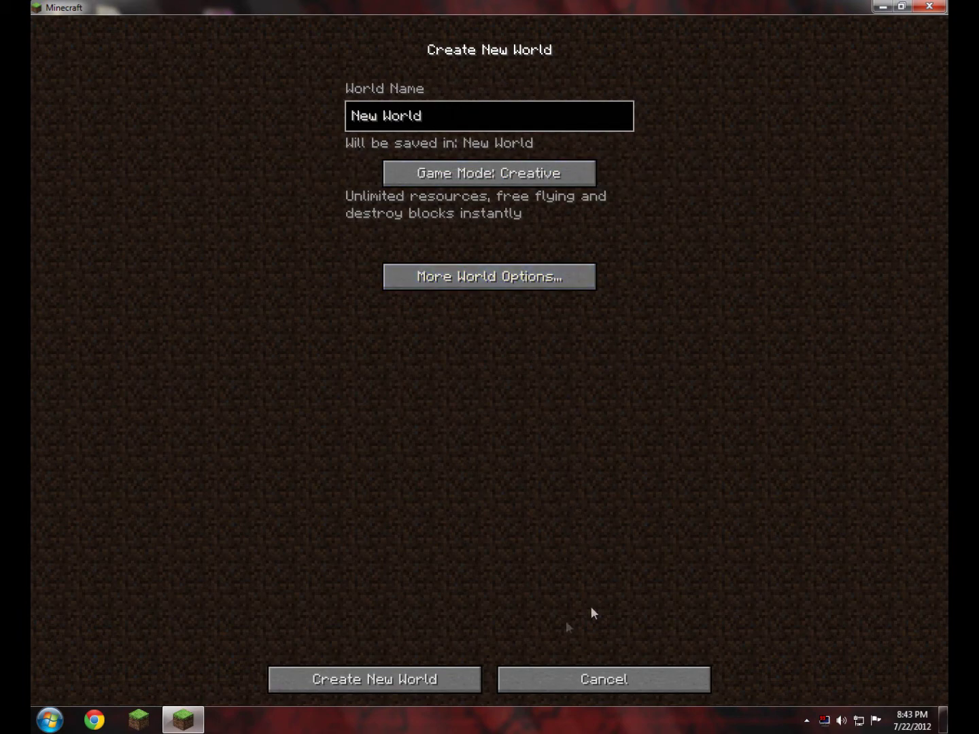
click(459, 674)
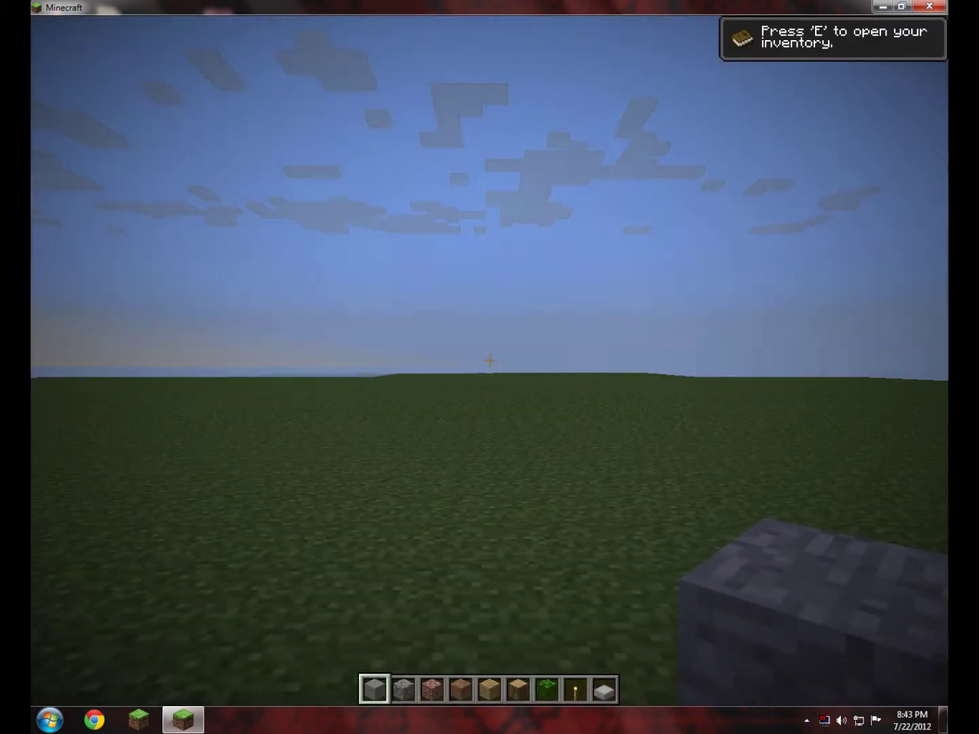
Step: Put the white Portal cube block from the creative item selection into the fifth hotbar slot and hold it
key(e)
key(e)
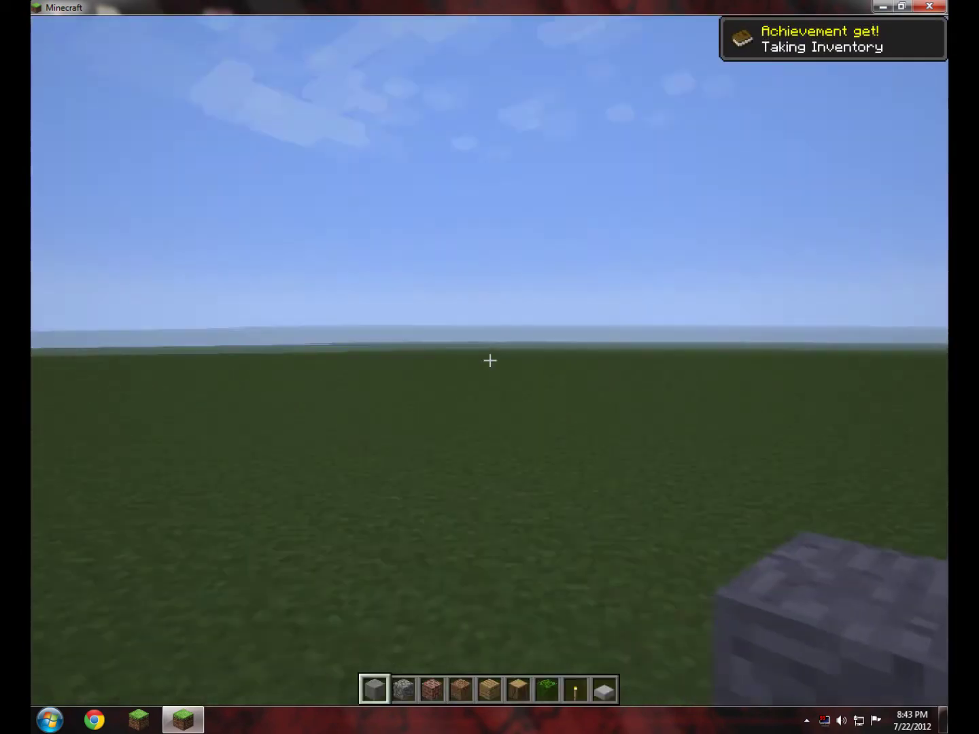
key(e)
scroll(510, 340, down, 5)
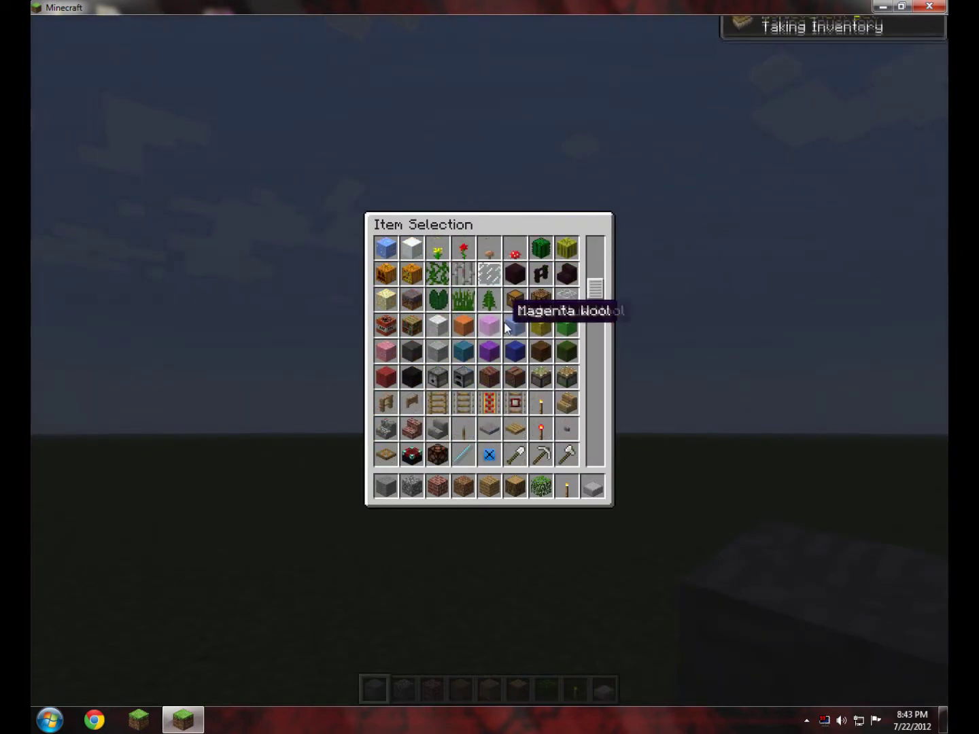
scroll(504, 328, down, 4)
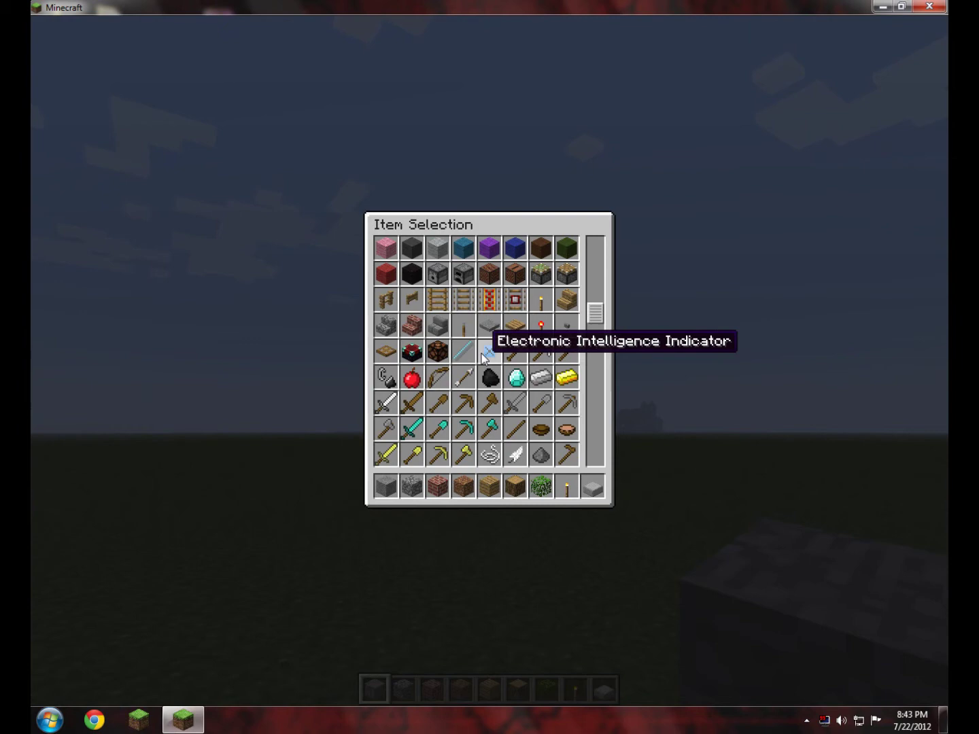
scroll(483, 357, down, 9)
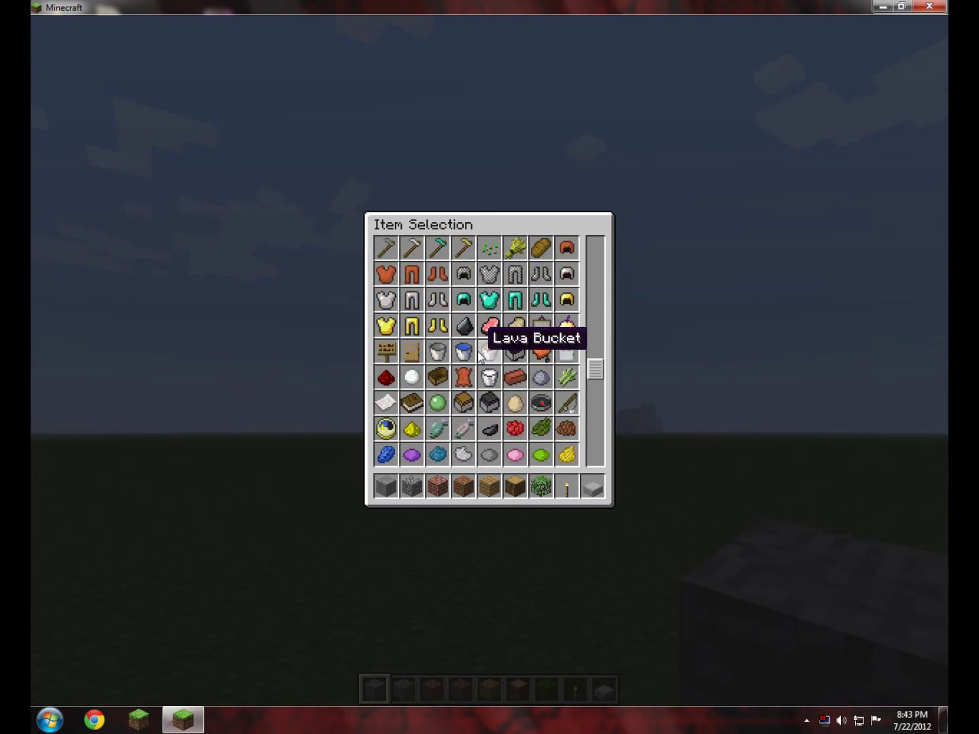
scroll(480, 356, down, 14)
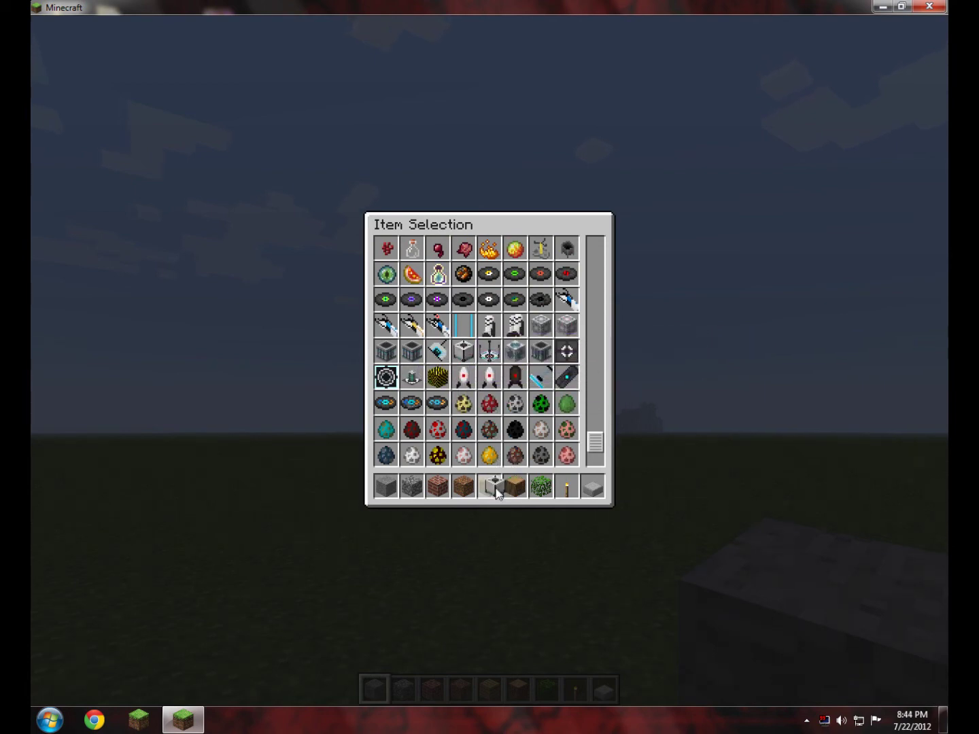
key(e)
key(5)
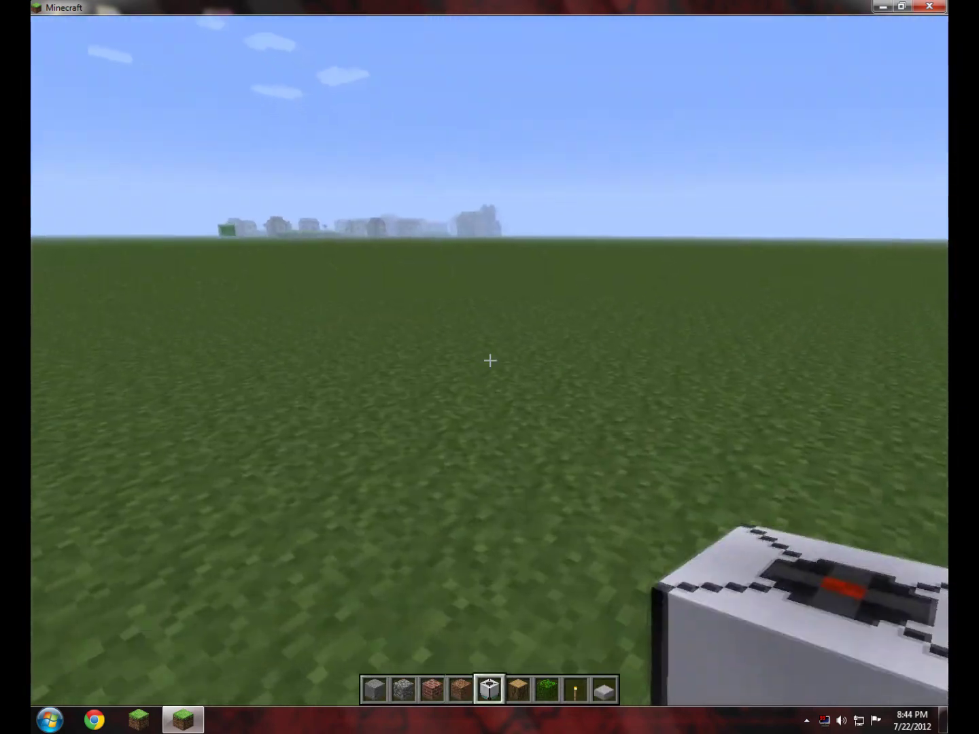
Step: Place the Portal cube block on the grass ahead and break it
right_click(489, 360)
click(489, 360)
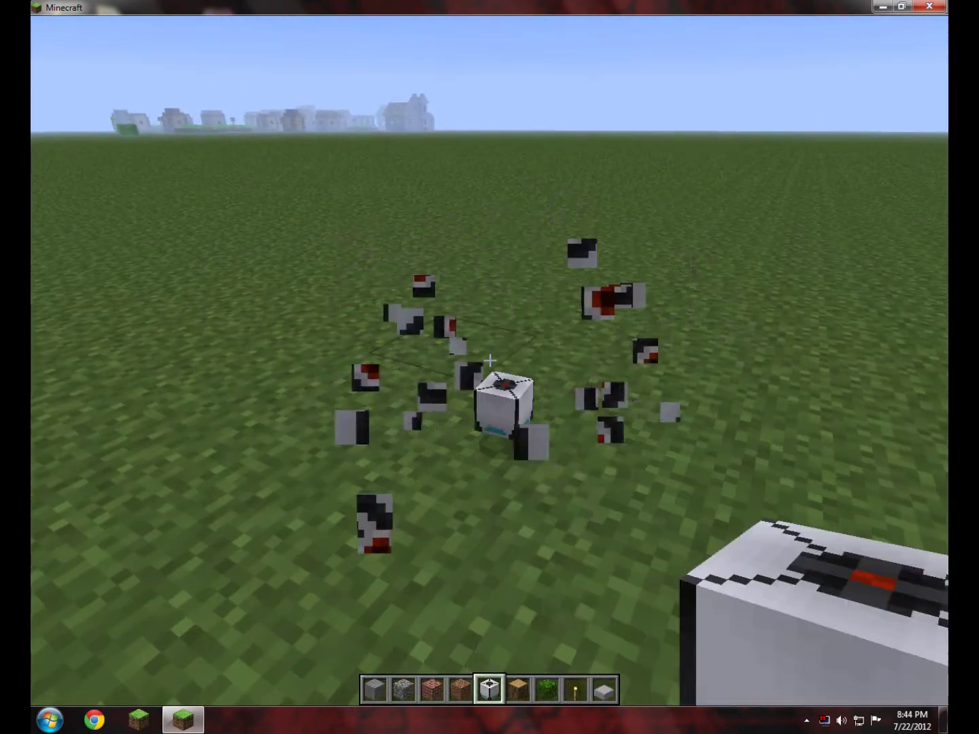
key(w)
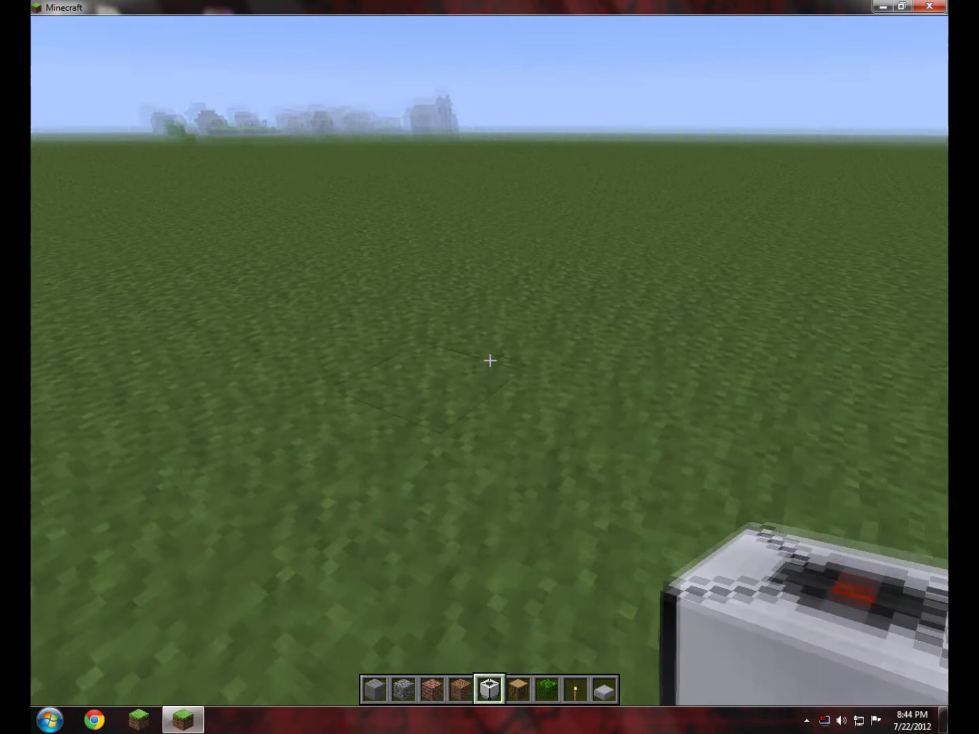
key(w)
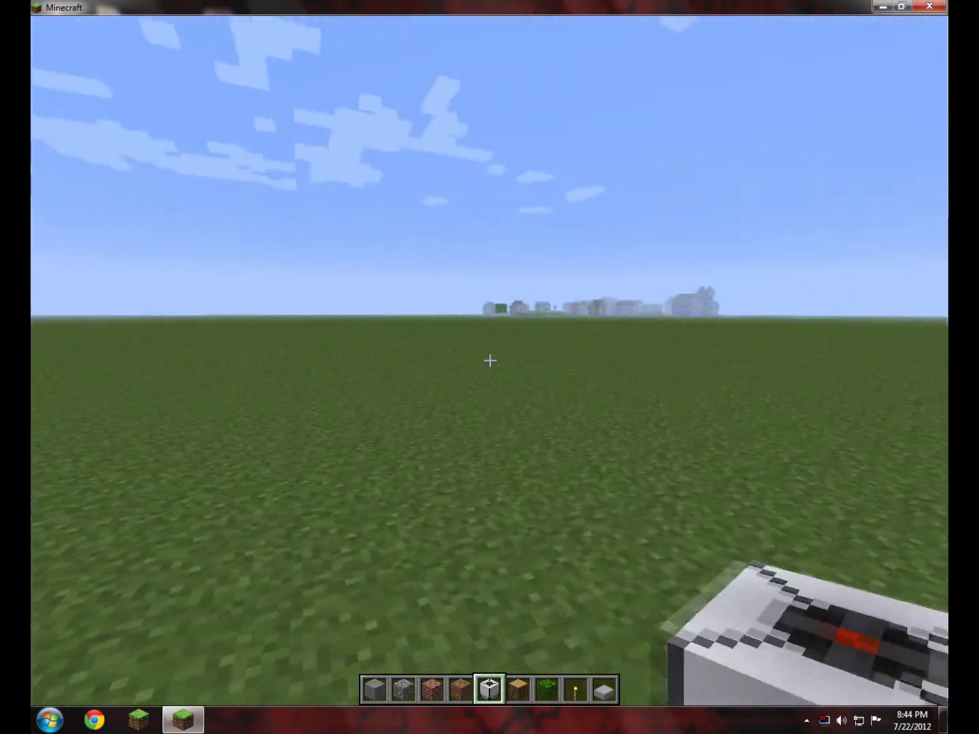
key(w)
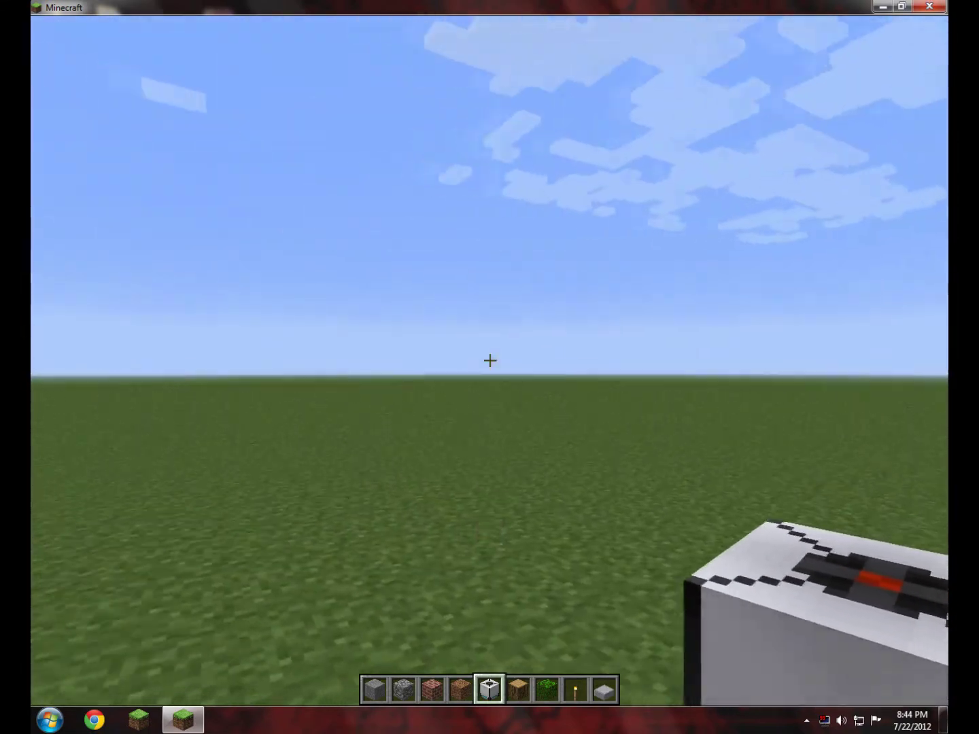
key(w)
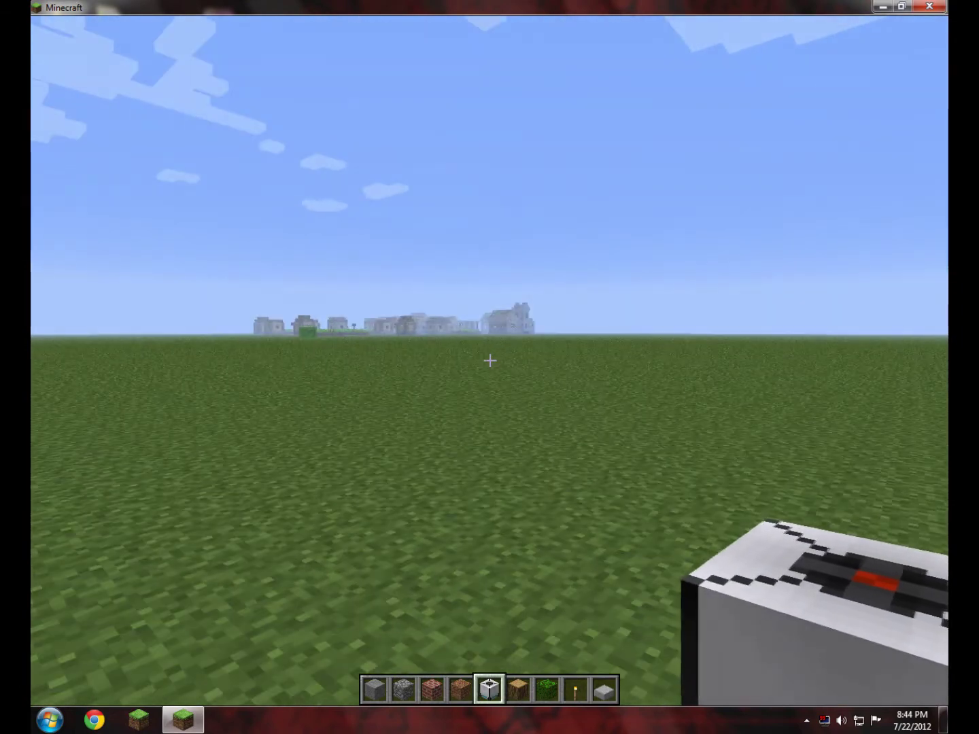